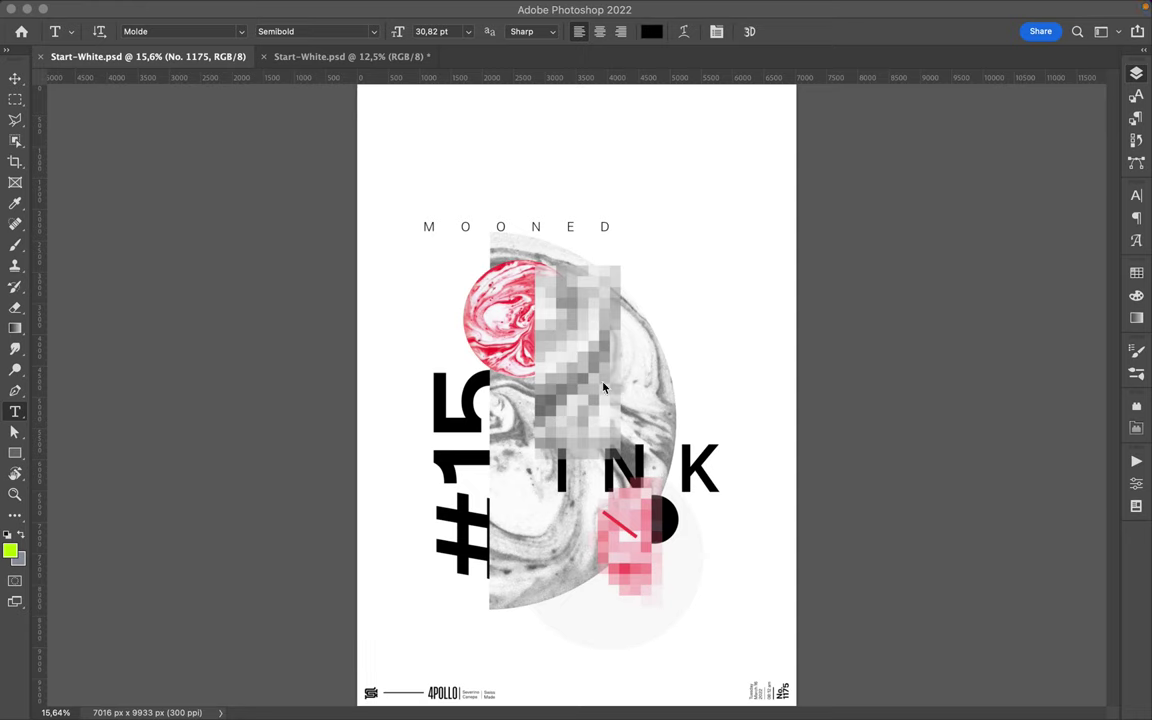
Step: Shift the pixelated block (Layer 4 copy) about 100 px to the right
key(F7)
key(v)
drag(568, 396, 669, 395)
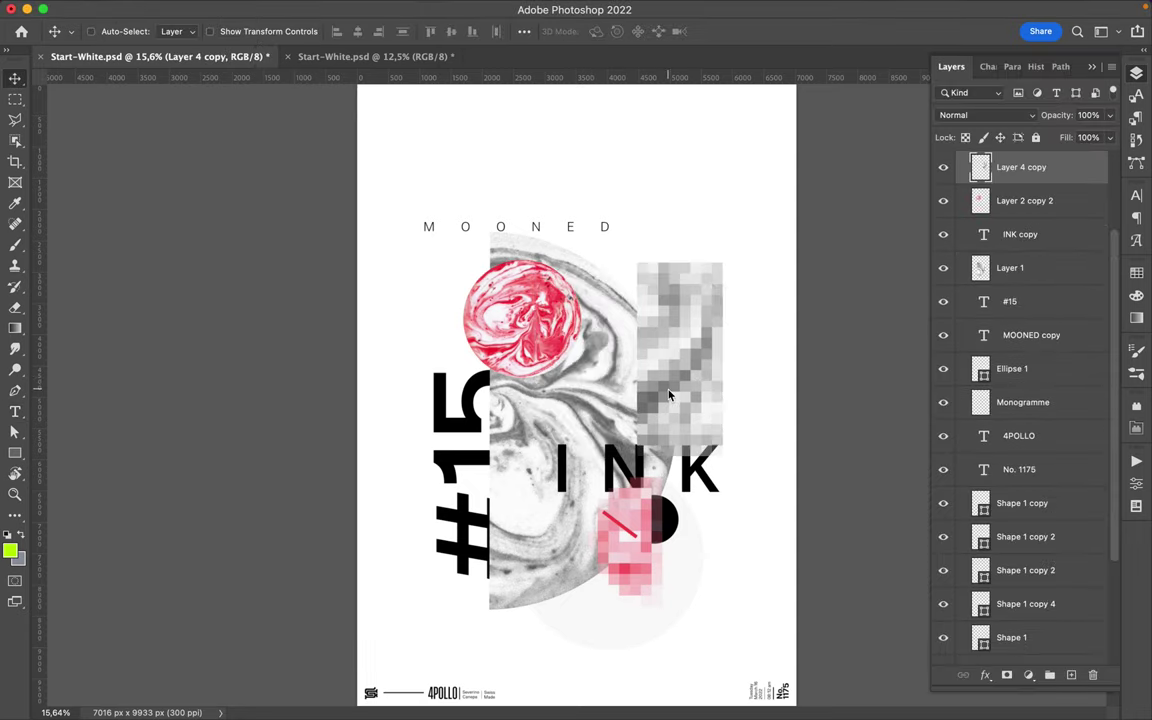
Step: Change the issue number text from #15 to #16
key(t)
drag(460, 435, 460, 370)
text(6)
key(Escape)
Step: Sample grey from the marble as paint colour and move Ellipse 1 lower in the layer stack
key(i)
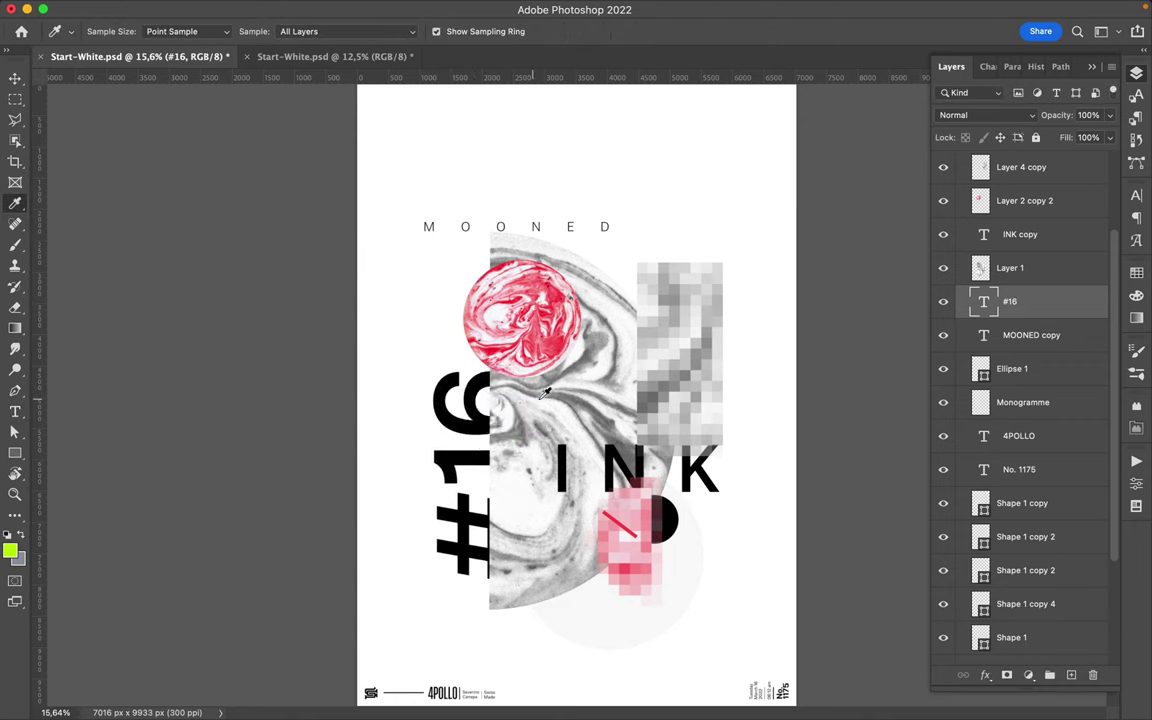
click(527, 396)
key(v)
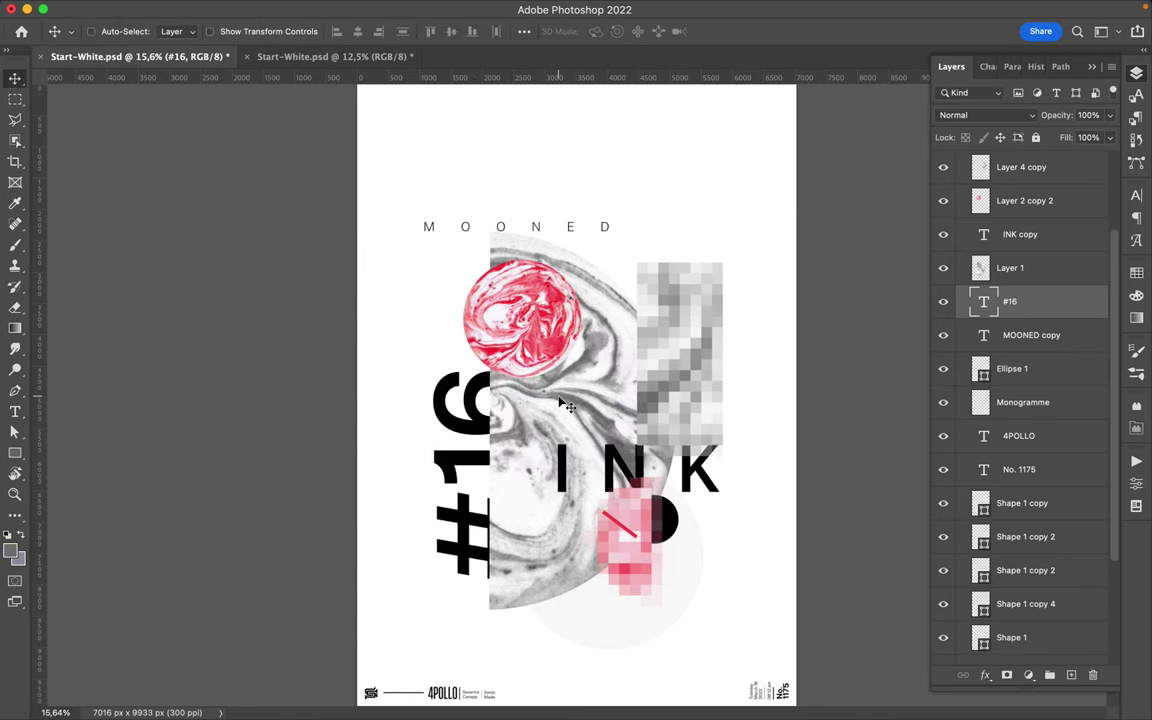
super+click(562, 403)
drag(1020, 380, 1033, 645)
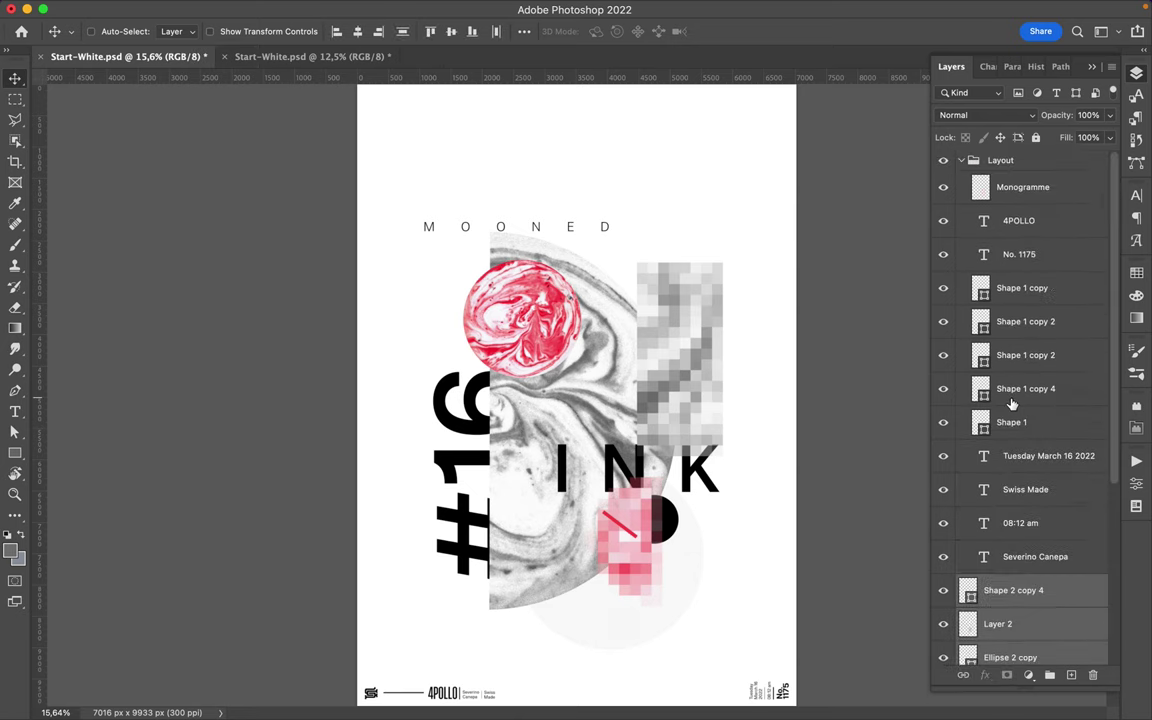
super+click(564, 420)
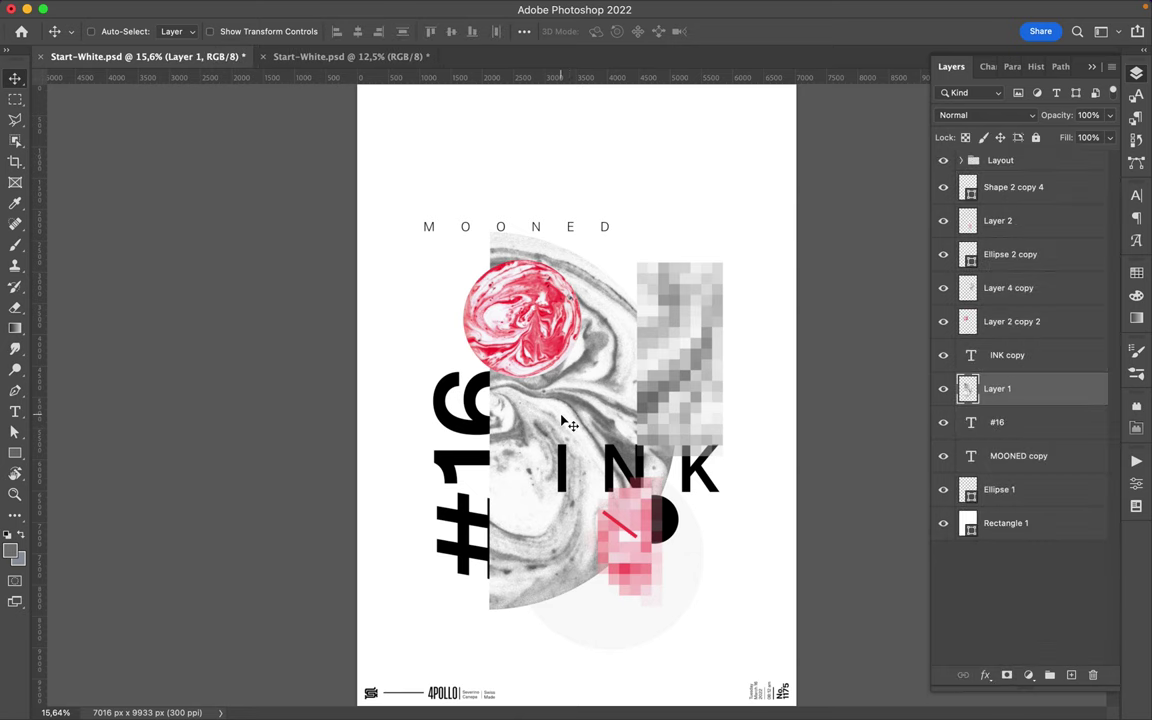
Step: Load the marble half-circle selection from Layer 1 and add a new empty layer
scroll(990, 392, up, 3)
super+click(967, 389)
key(super+shift+alt+n)
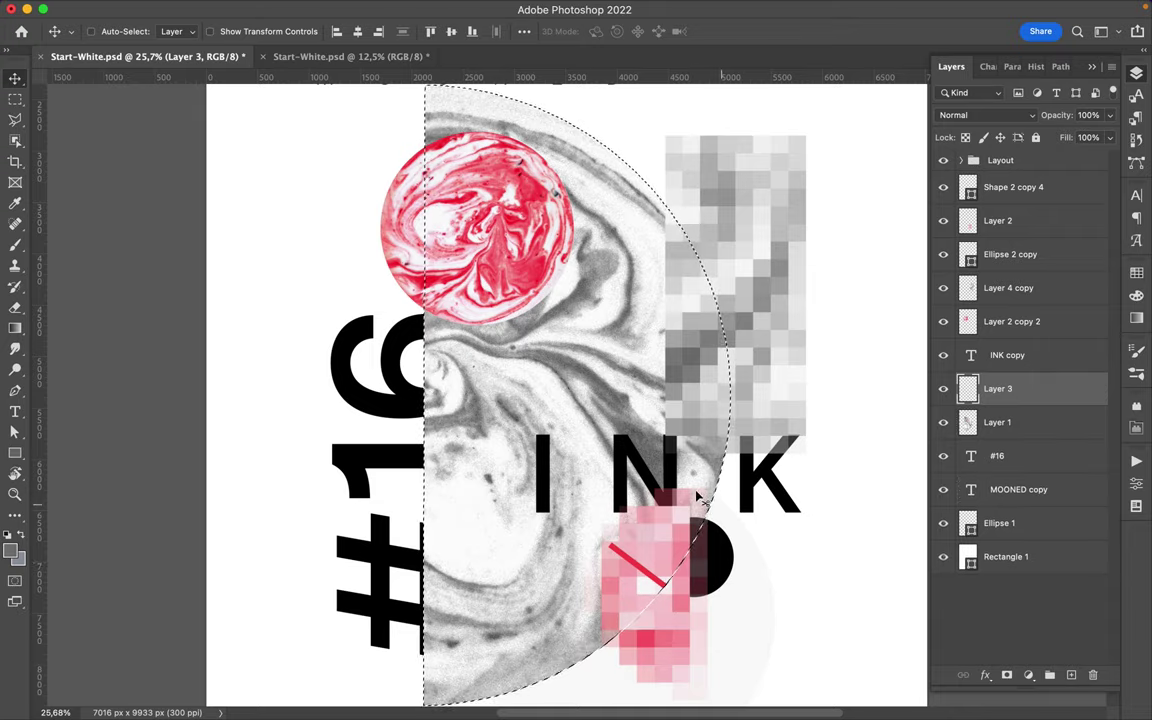
scroll(697, 498, down, 2)
scroll(697, 498, down, 2)
Step: Paint the half-circle selection solid grey with a 5000 px brush, then deselect
key(b)
right_click(645, 238)
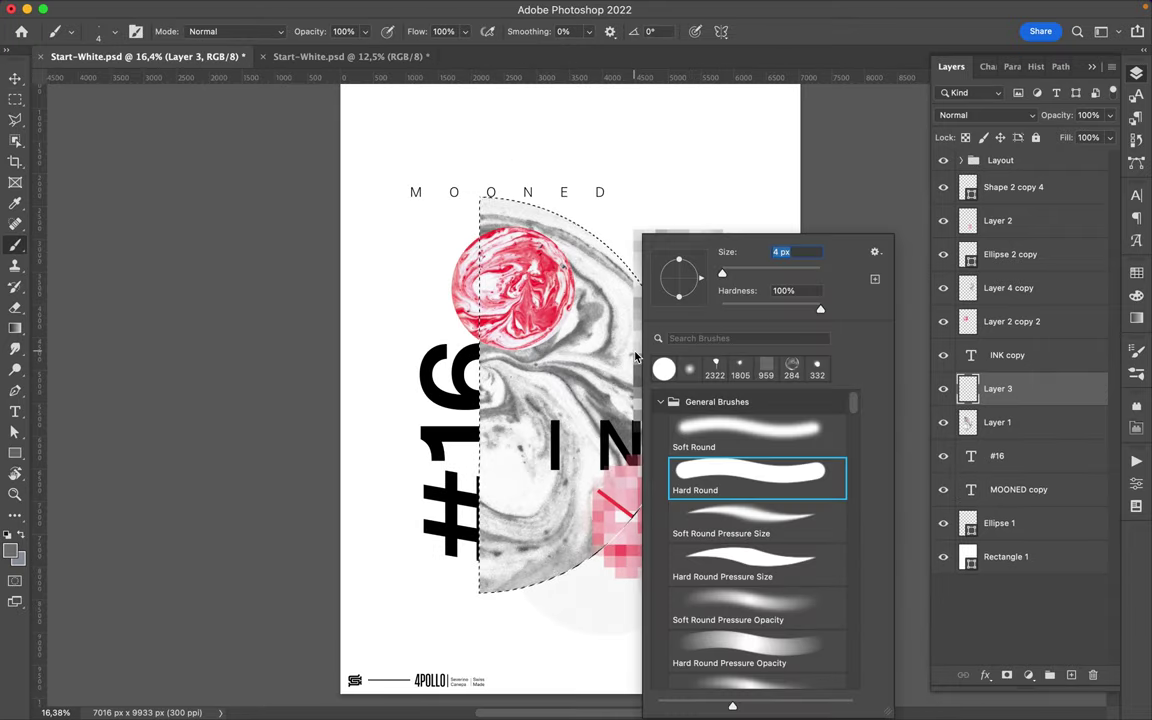
text(5000)
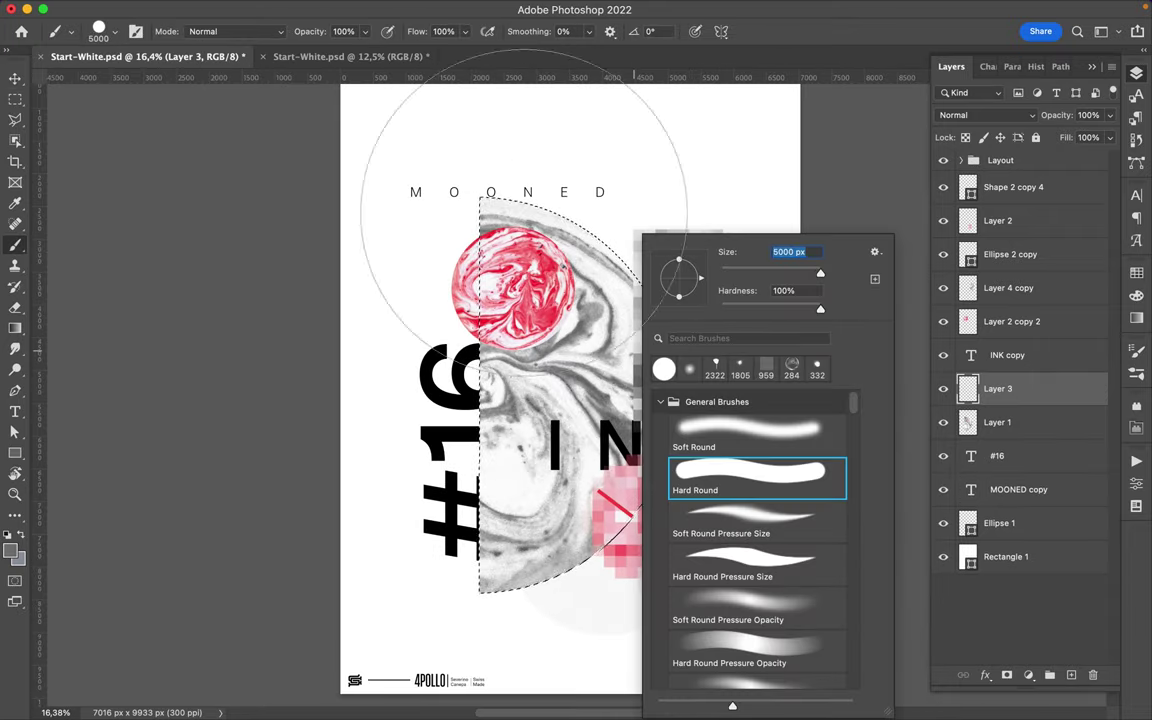
key(Return)
drag(500, 130, 513, 550)
key(m)
key(super+d)
key(v)
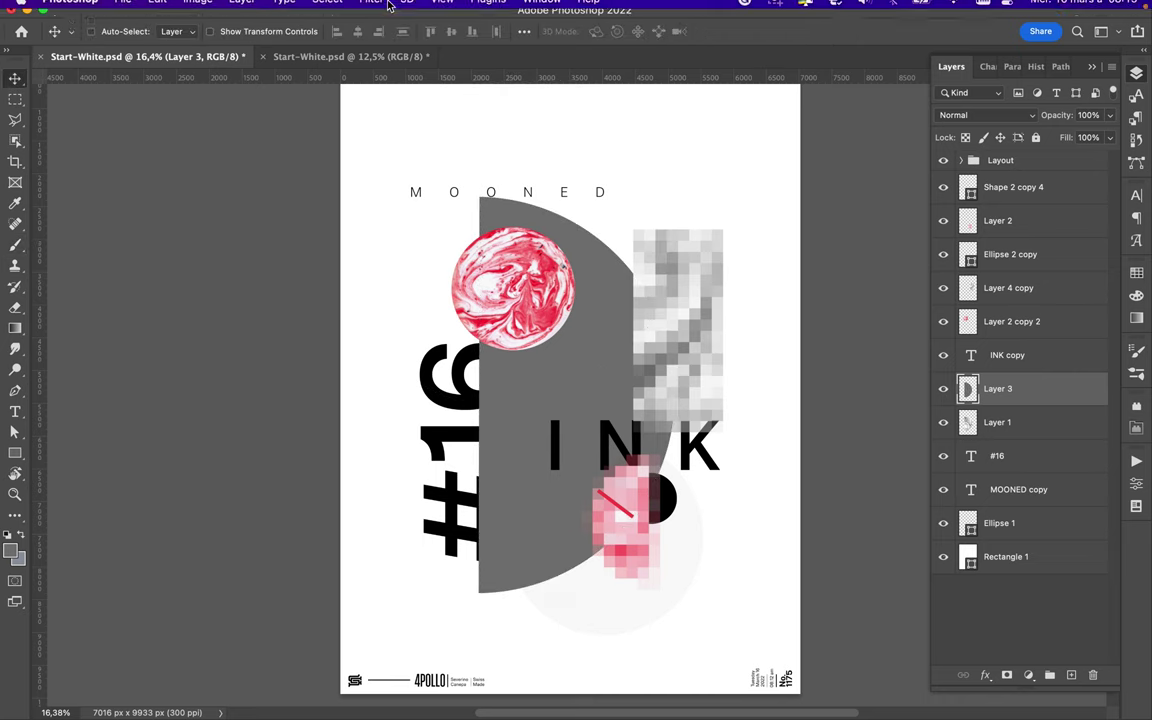
Step: Apply a 185,4 px Gaussian Blur to the grey layer and move it below the marble
click(370, 8)
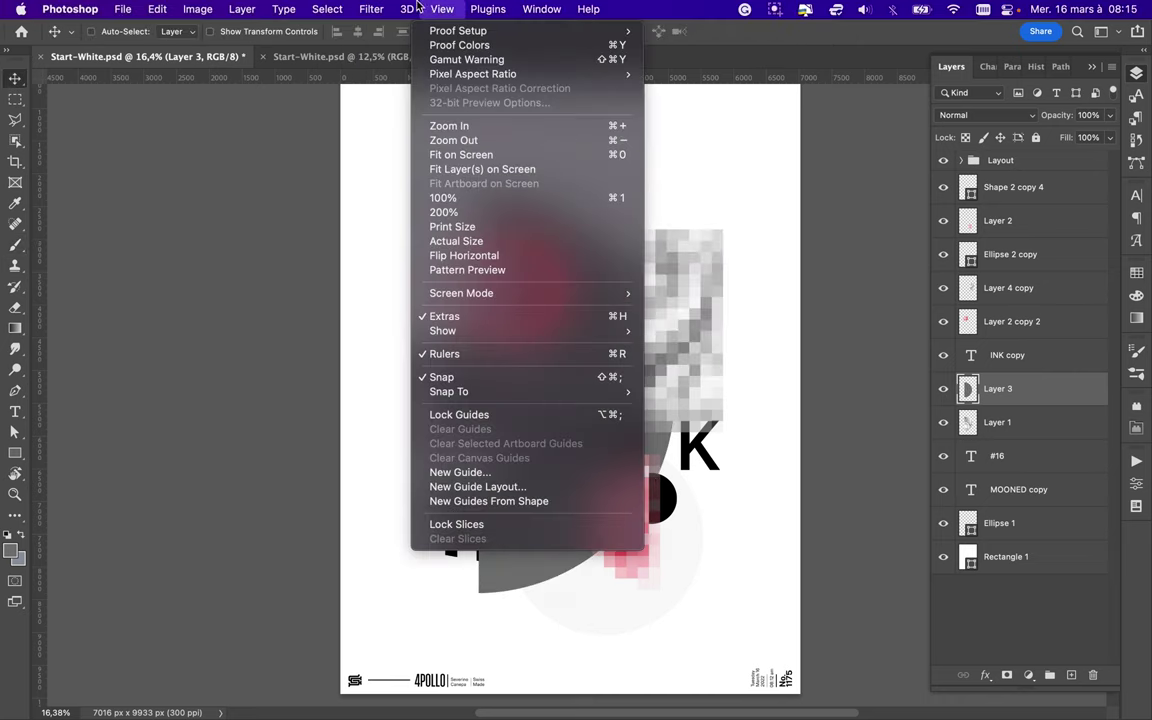
click(630, 270)
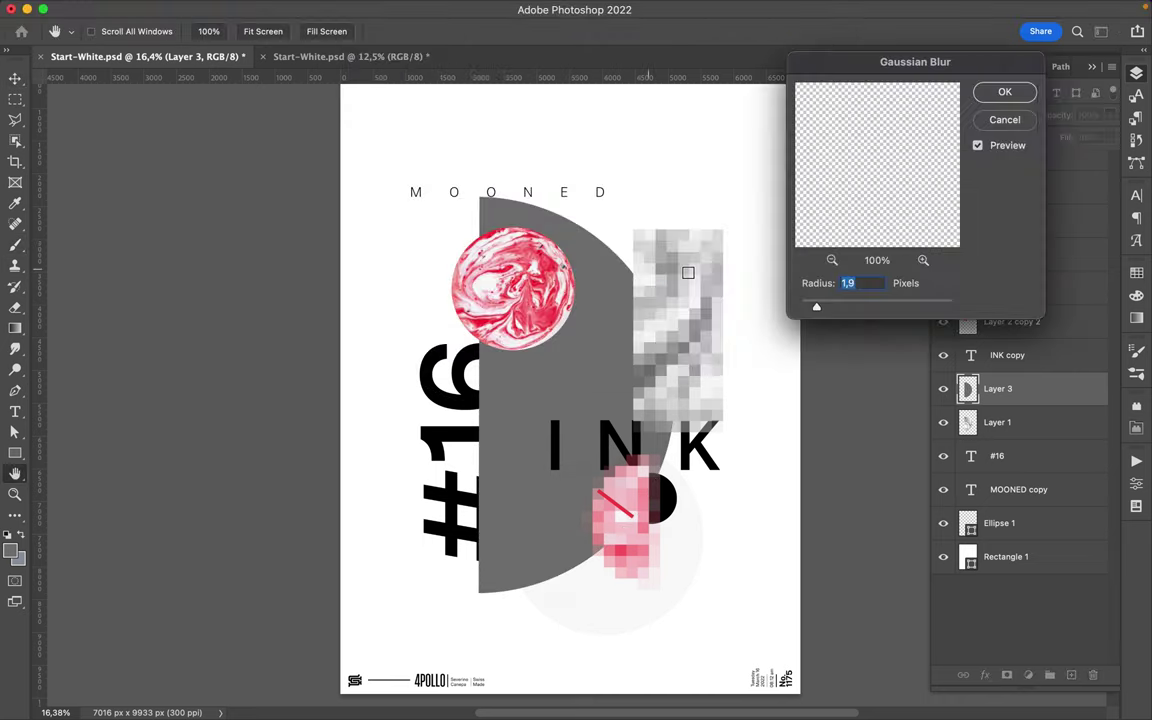
drag(845, 308, 921, 306)
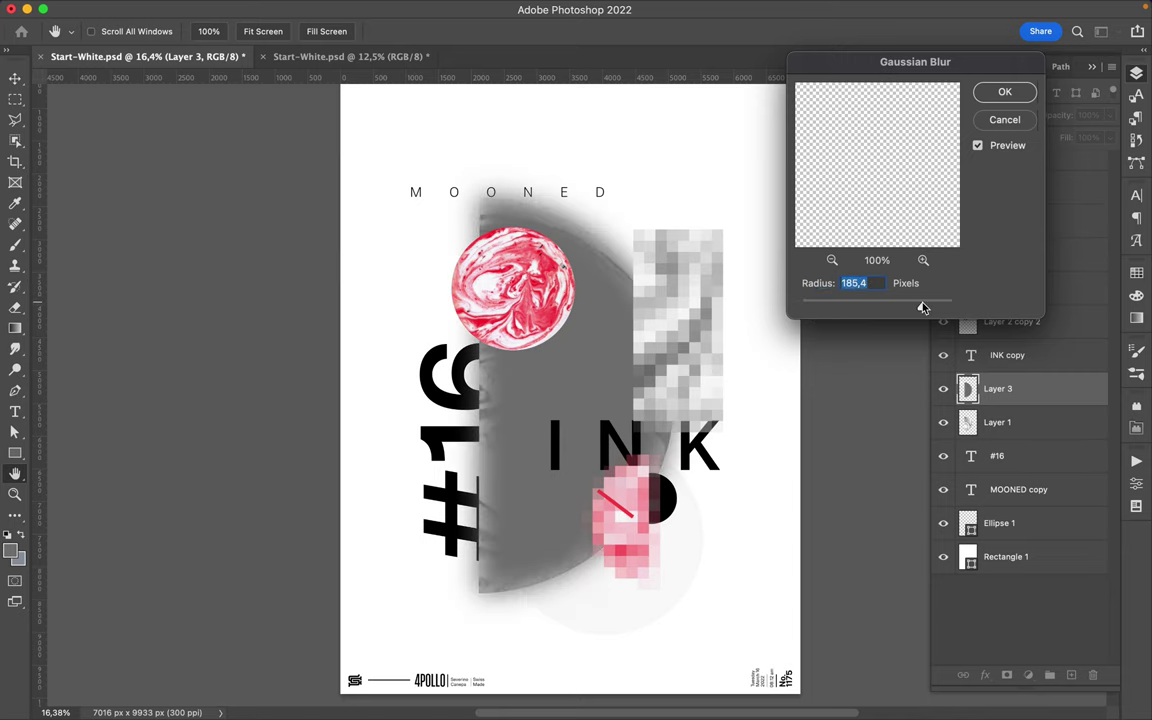
key(Return)
drag(1010, 405, 1012, 445)
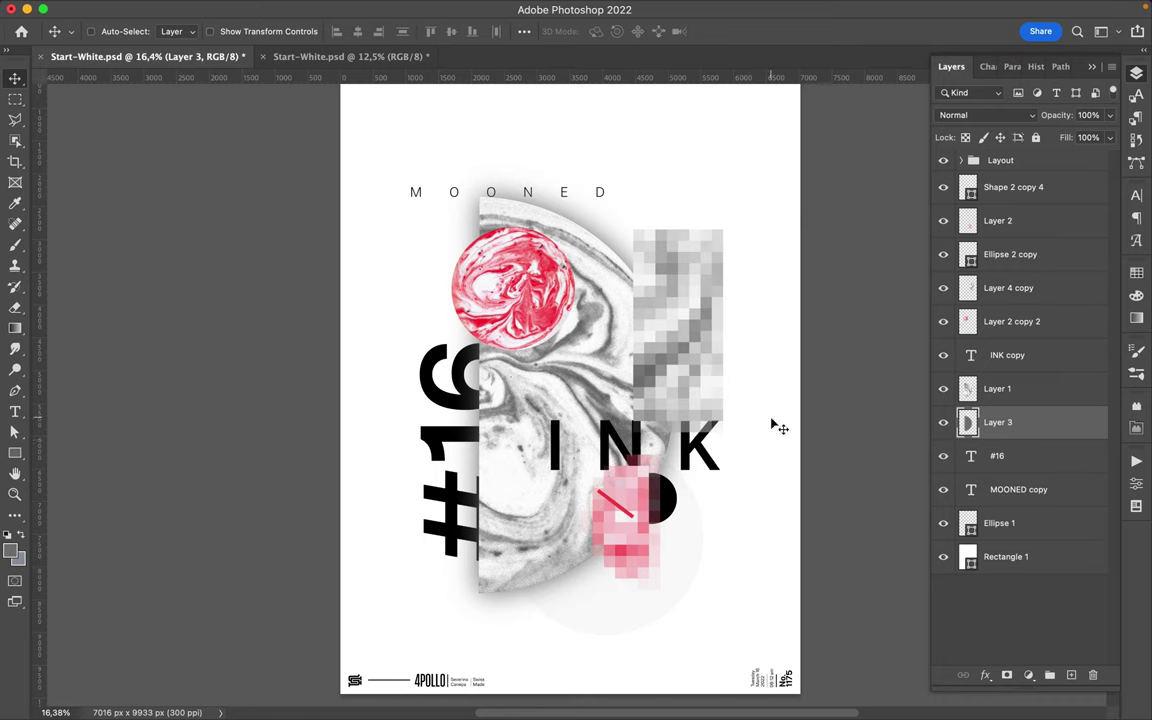
Step: Move #16 higher on the poster and rotate it 90° with Free Transform
drag(460, 400, 447, 290)
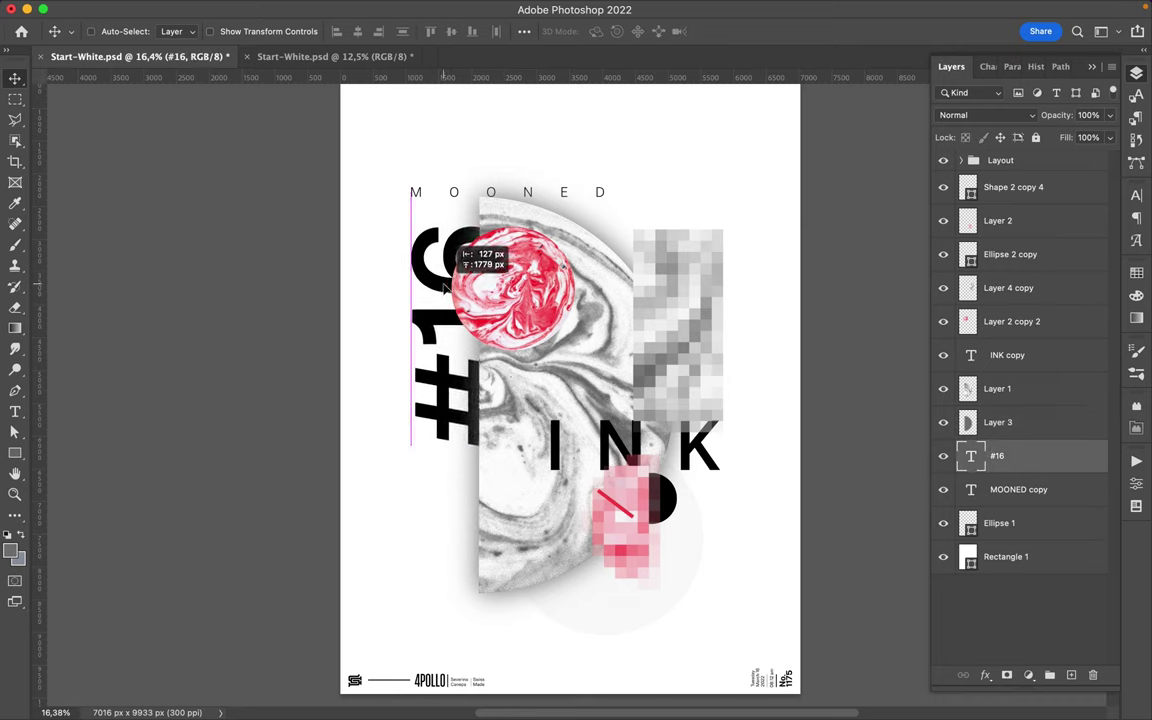
drag(447, 290, 445, 282)
key(ctrl+t)
mouse_move(392, 195)
mouse_down()
mouse_move(411, 265)
mouse_move(686, 260)
mouse_move(680, 245)
mouse_up()
key(Escape)
key(ctrl+t)
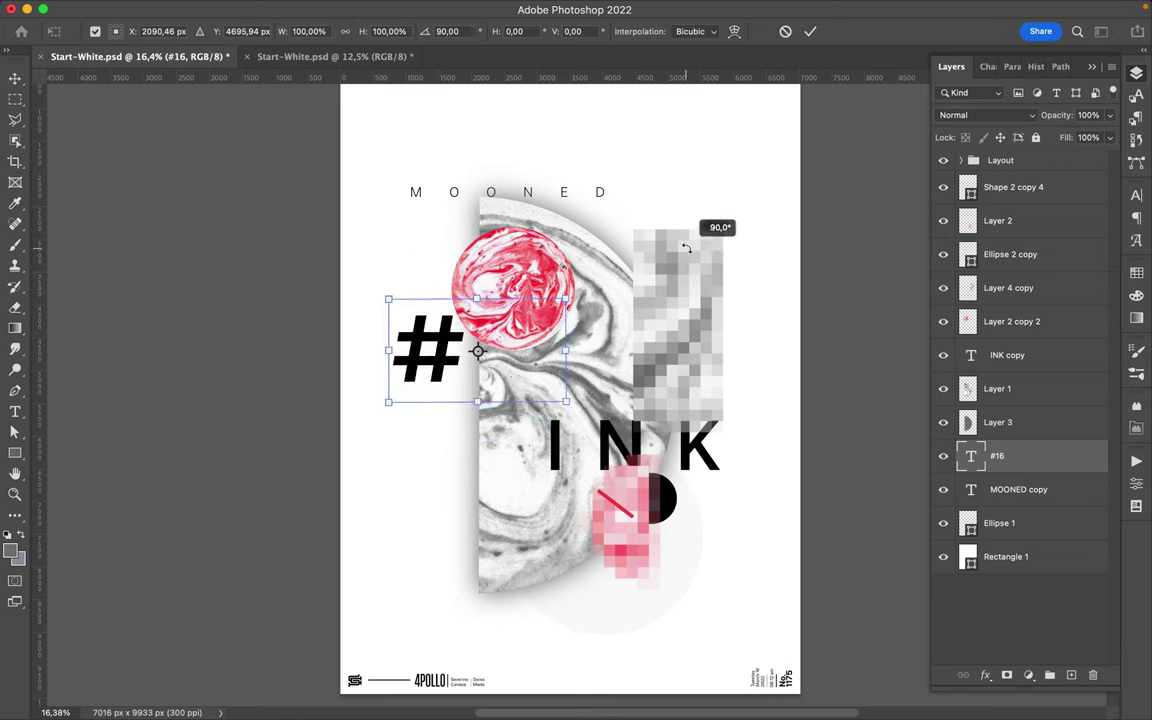
key(Return)
drag(449, 351, 440, 373)
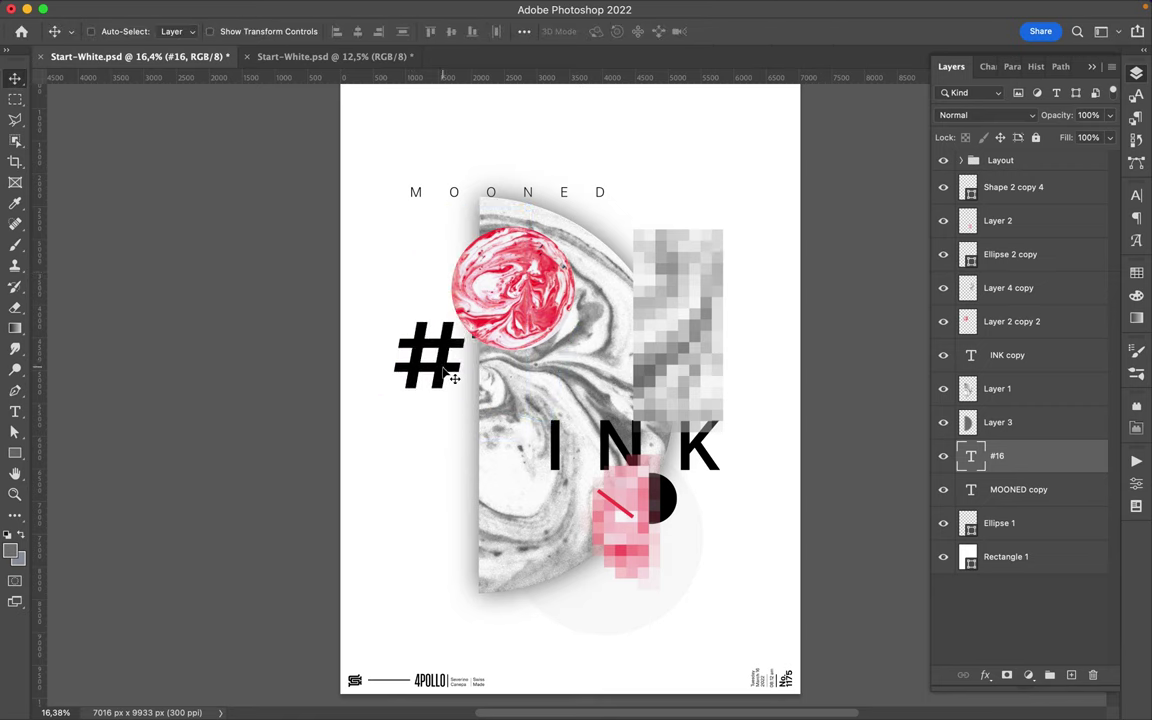
Step: Stack #16 vertically with 316 pt leading and nudge it right
key(t)
click(543, 400)
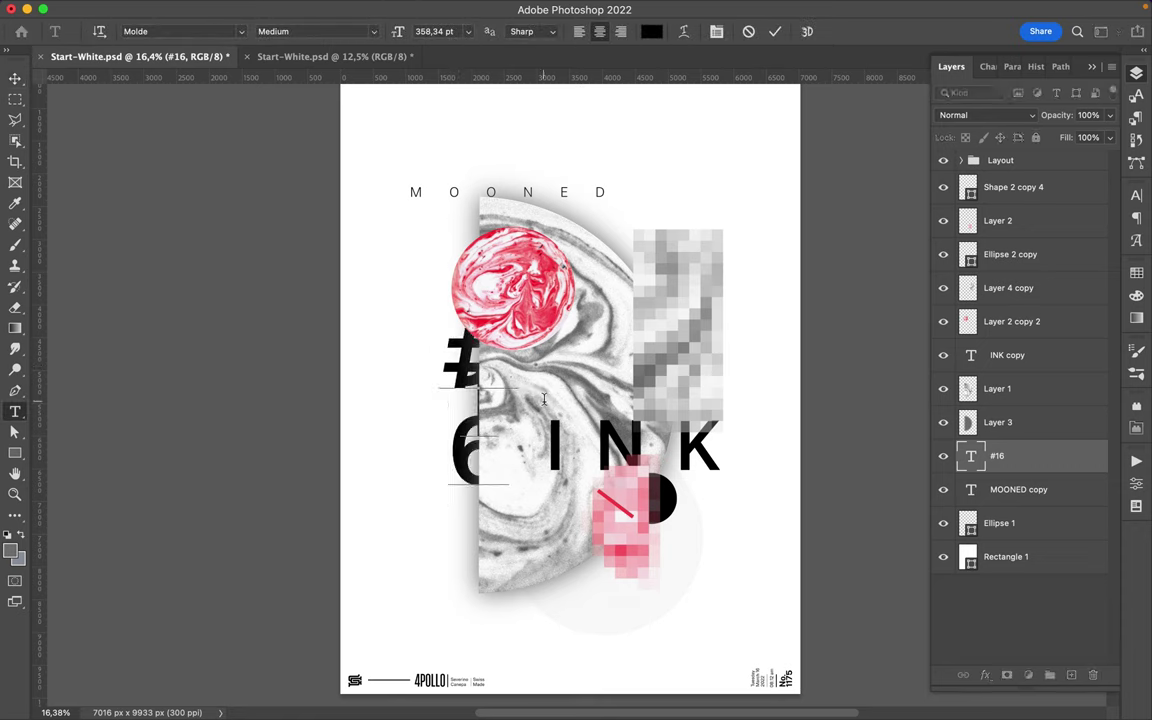
key(ctrl+Return)
key(v)
click(1136, 195)
click(1015, 190)
click(974, 189)
key(shift+Up)
key(shift+Up)
key(shift+Up)
key(shift+Up)
key(shift+Up)
key(shift+Up)
key(shift+Up)
key(shift+Up)
key(shift+Up)
key(shift+Up)
key(shift+Up)
double_click(410, 432)
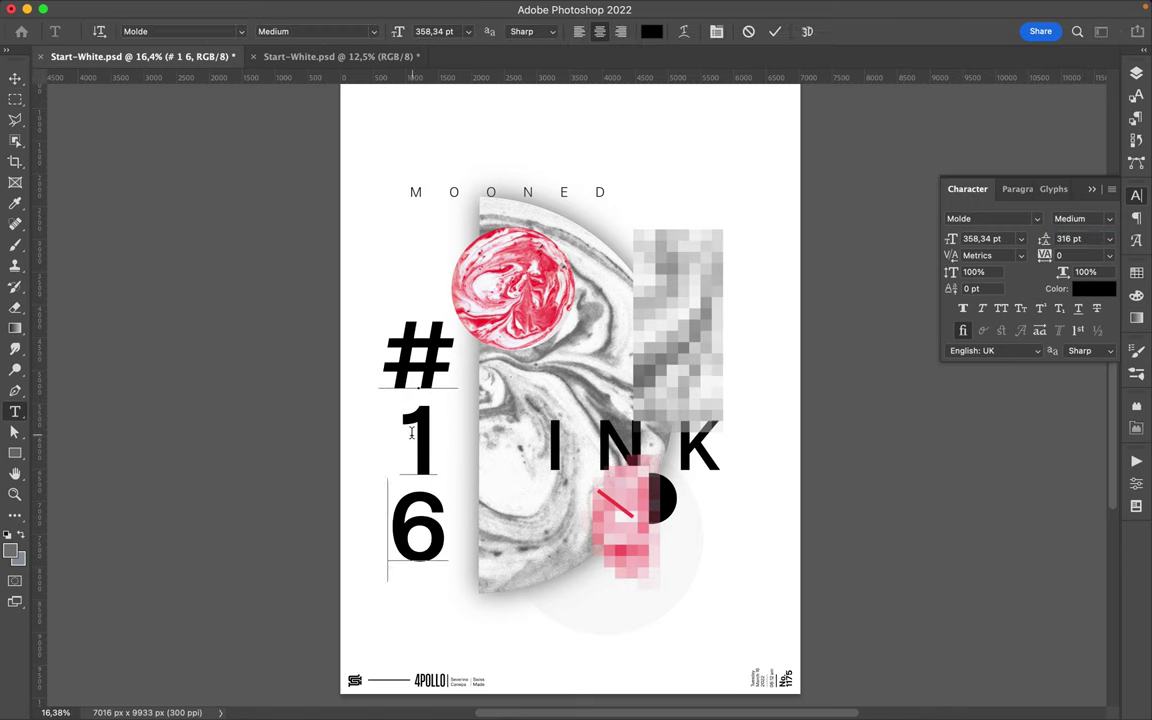
key(Escape)
key(v)
drag(442, 450, 473, 433)
Step: Move the red marble circle down-right and raise its layer above the pixelated block
mouse_move(535, 292)
mouse_down()
mouse_move(596, 378)
mouse_move(703, 398)
mouse_up()
key(F7)
drag(1012, 321, 989, 270)
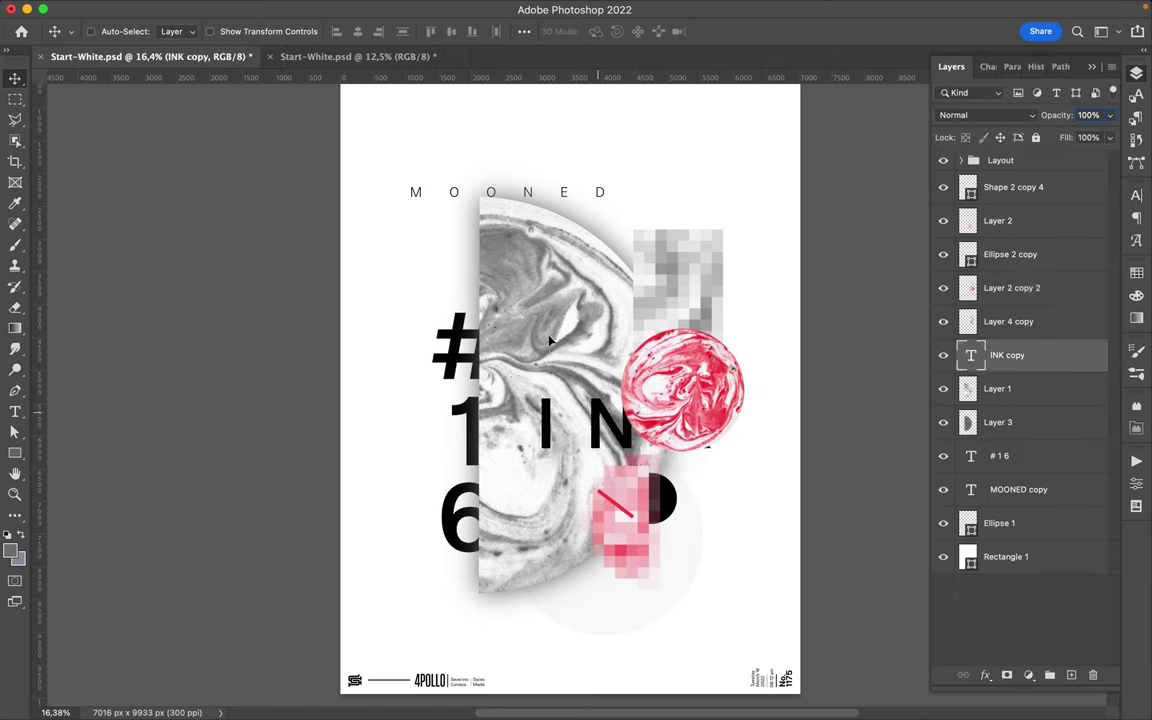
Step: Move INK to the top of the poster with tracking 260
drag(605, 445, 474, 255)
click(1136, 195)
text(260)
key(Return)
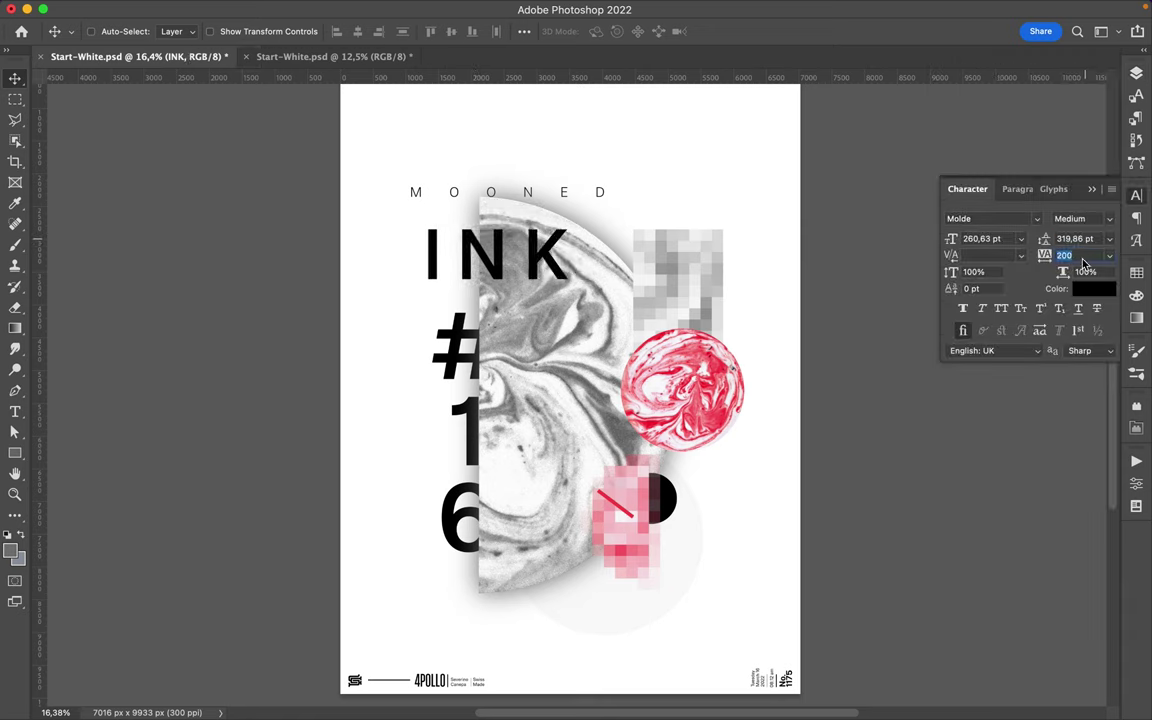
Step: Join #16 back into a single line of text
drag(455, 370, 430, 385)
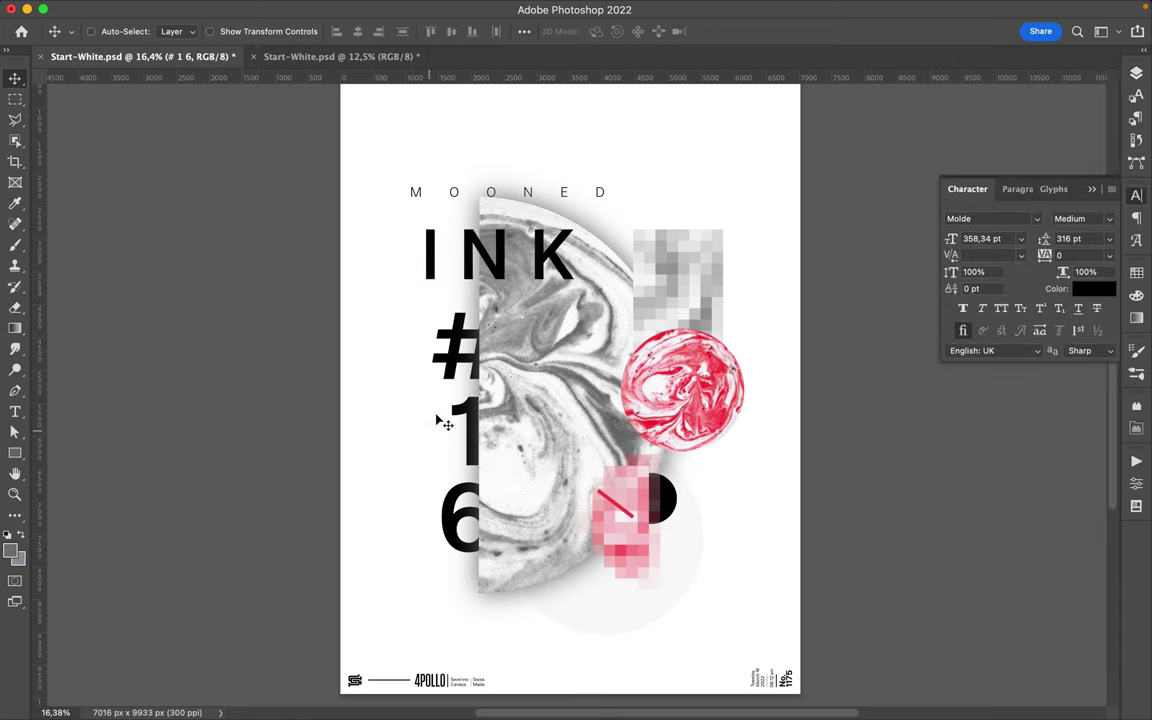
double_click(433, 387)
click(433, 387)
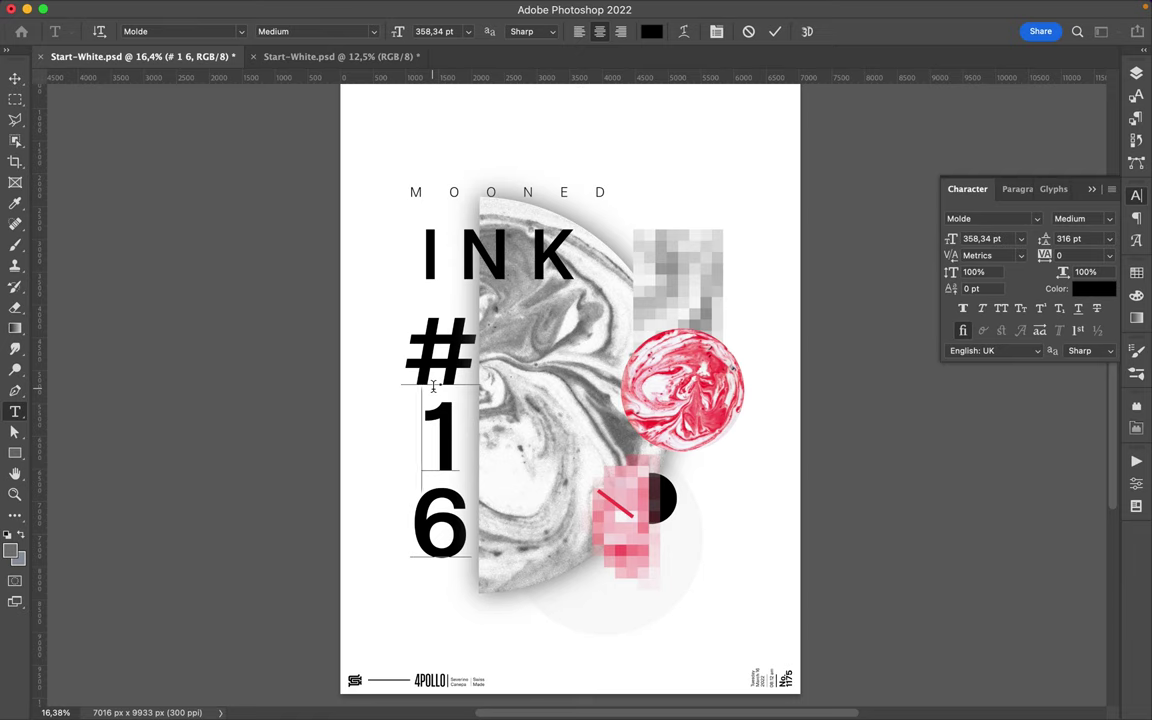
key(BackSpace)
key(Delete)
key(Escape)
key(v)
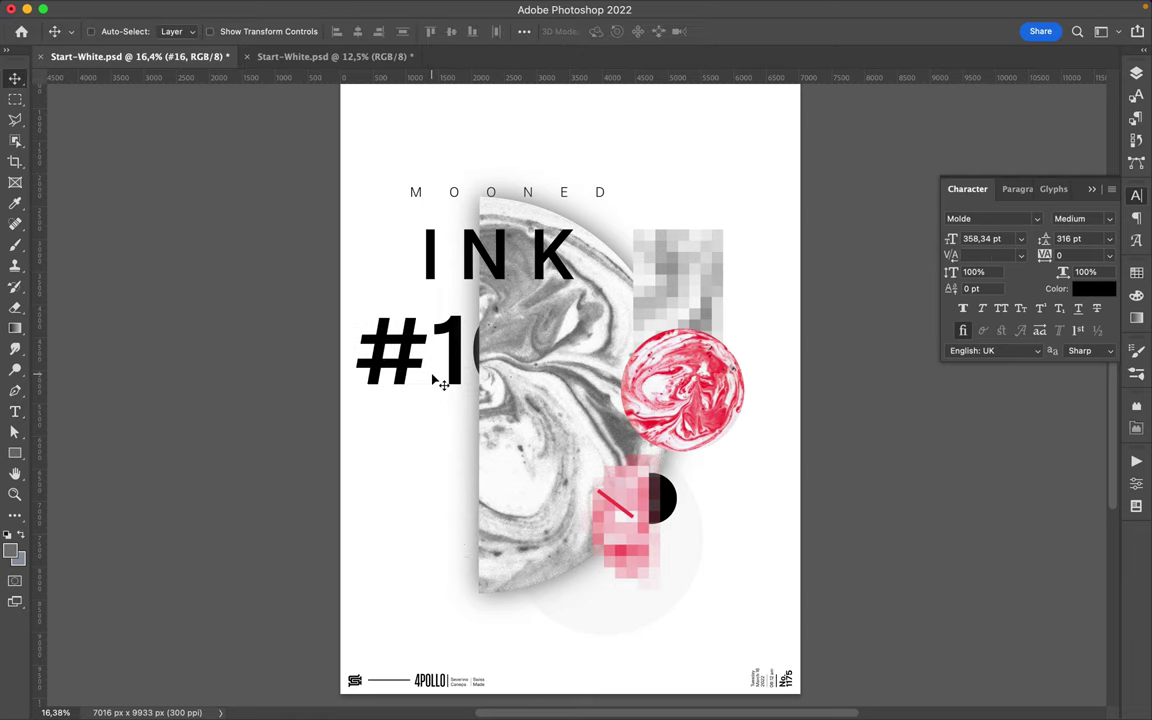
Step: Rotate #16 -90° onto the left edge and place a copy along the right edge
key(ctrl+t)
mouse_move(411, 288)
mouse_down()
mouse_move(309, 360)
mouse_move(312, 391)
mouse_up()
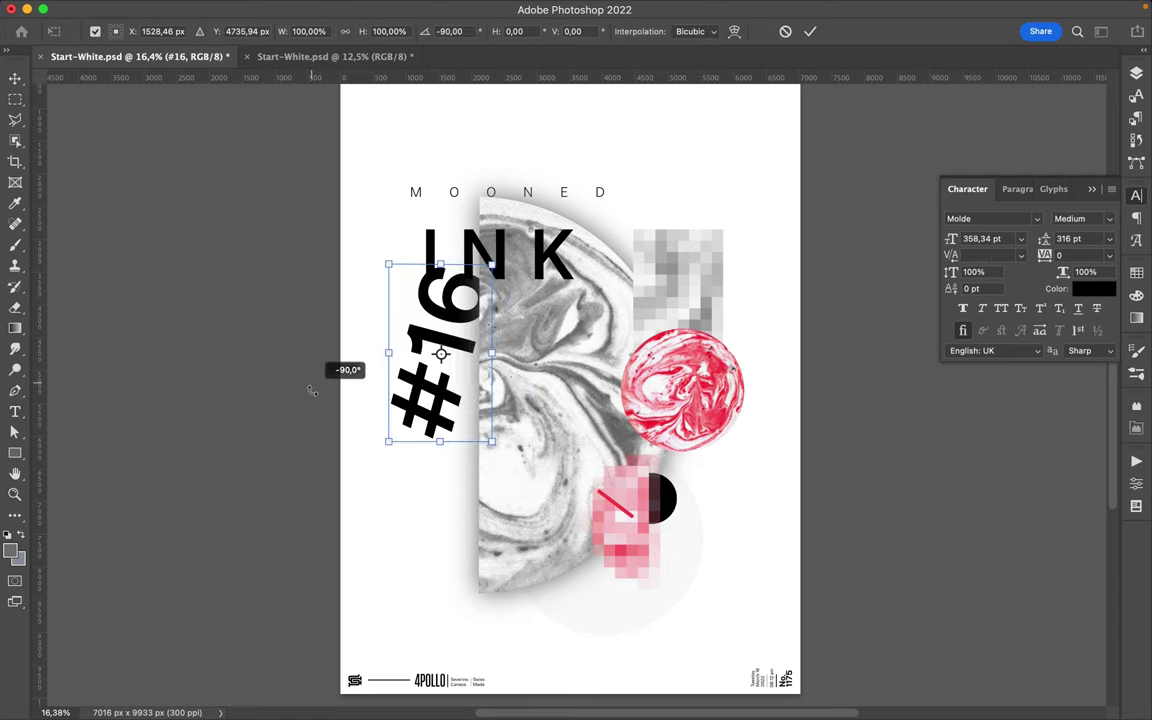
key(Return)
mouse_move(435, 400)
mouse_down()
mouse_move(352, 330)
mouse_move(360, 350)
mouse_move(792, 462)
mouse_up()
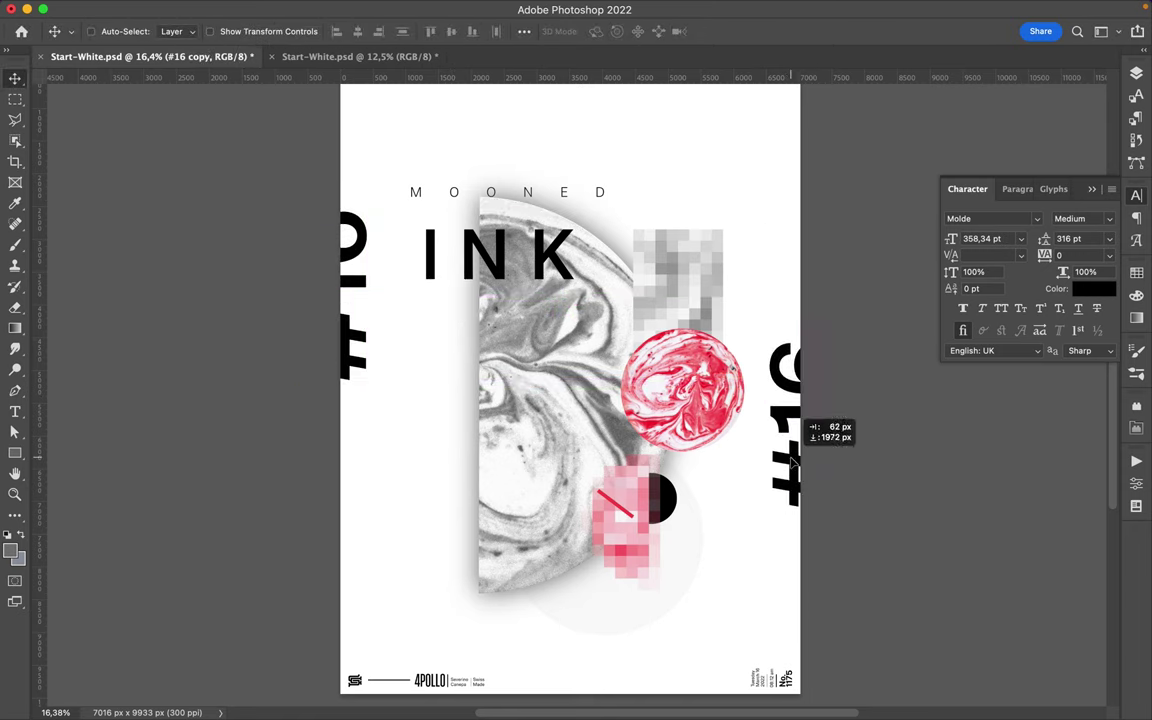
drag(792, 462, 782, 477)
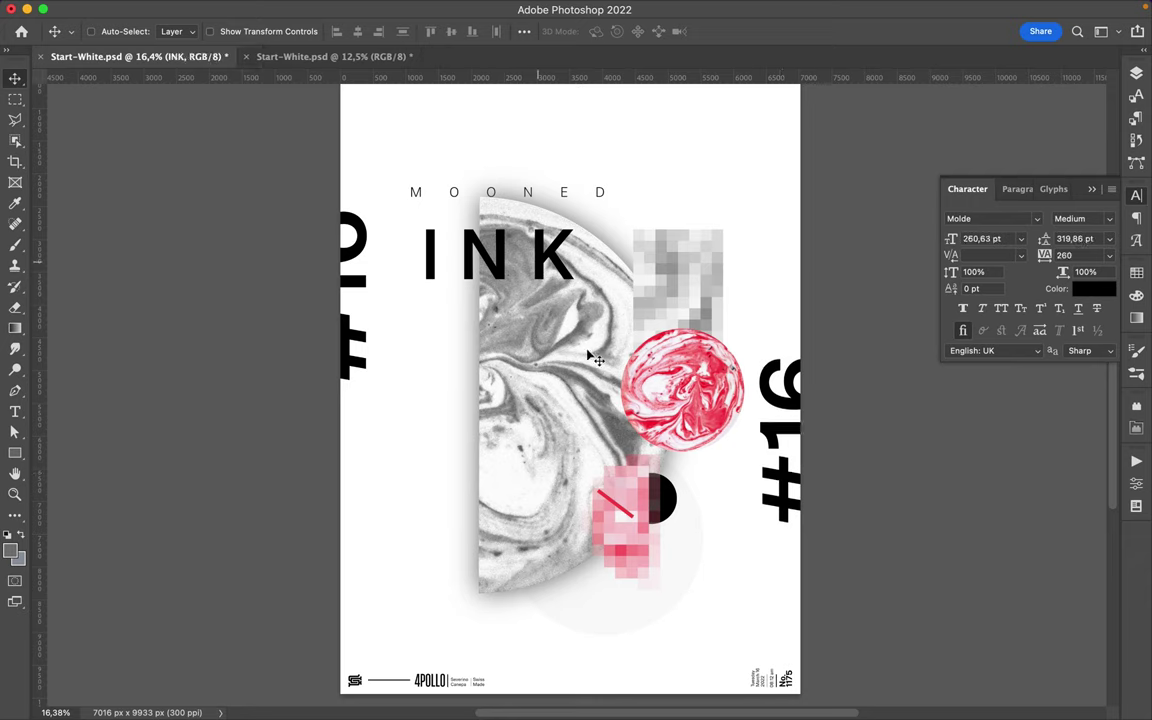
Step: Move INK down to mid-poster and the red diagonal stripes up near MOONED
double_click(505, 246)
key(Escape)
mouse_move(548, 262)
mouse_down()
mouse_move(613, 338)
mouse_move(595, 419)
mouse_move(600, 450)
mouse_move(623, 447)
mouse_up()
mouse_move(628, 518)
mouse_down()
mouse_move(452, 250)
mouse_move(476, 253)
mouse_move(700, 147)
mouse_move(686, 167)
mouse_move(702, 238)
mouse_move(698, 543)
mouse_up()
Step: Draw a tall left-edge rectangle and a red frame around INK, placing Rectangle 3 below Shape 2 copy 4
key(u)
drag(306, 199, 380, 399)
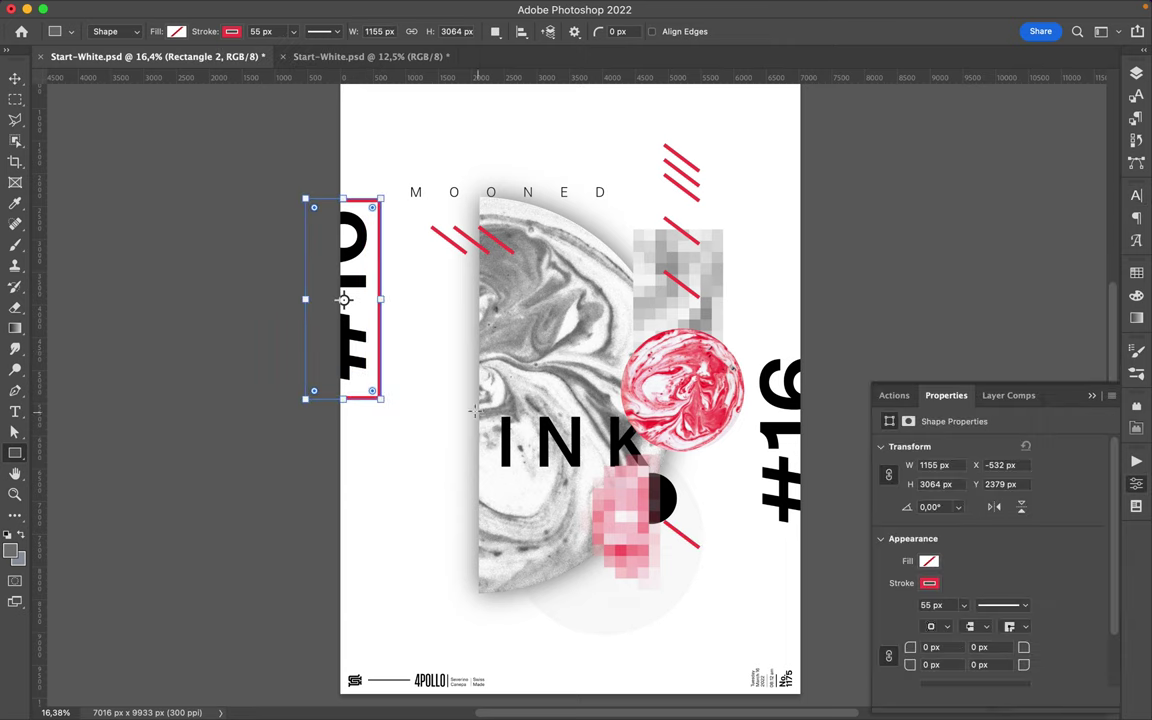
drag(461, 406, 681, 487)
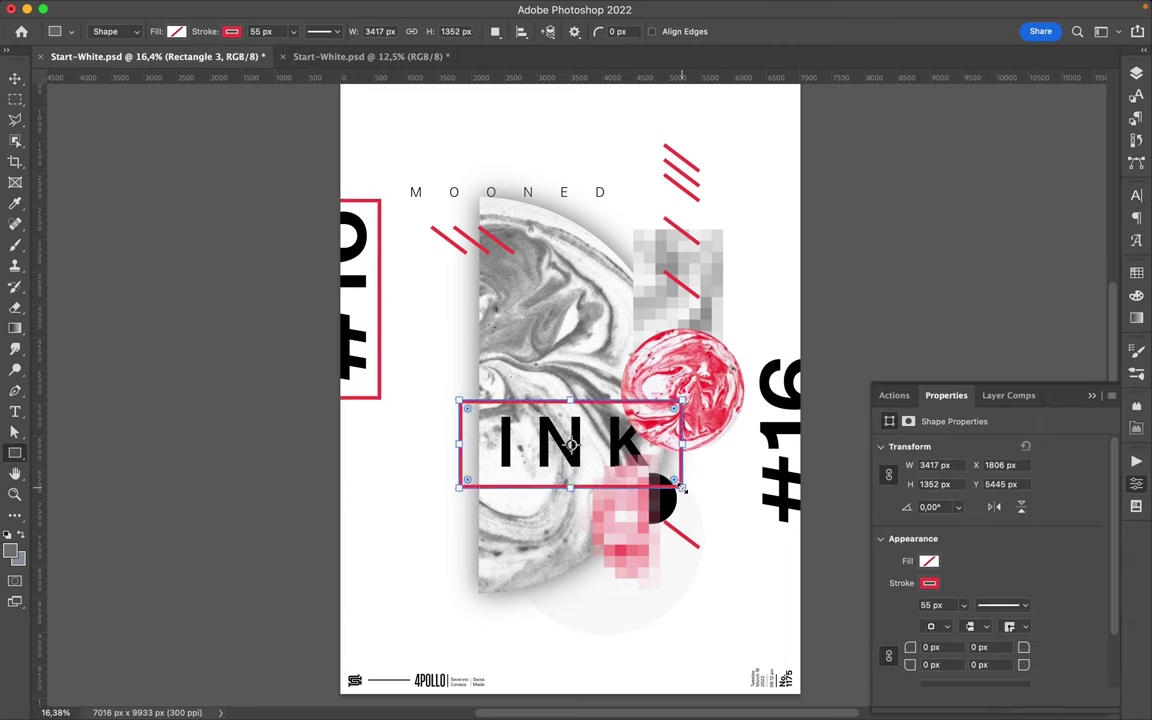
key(v)
click(1136, 73)
drag(1005, 187, 1040, 535)
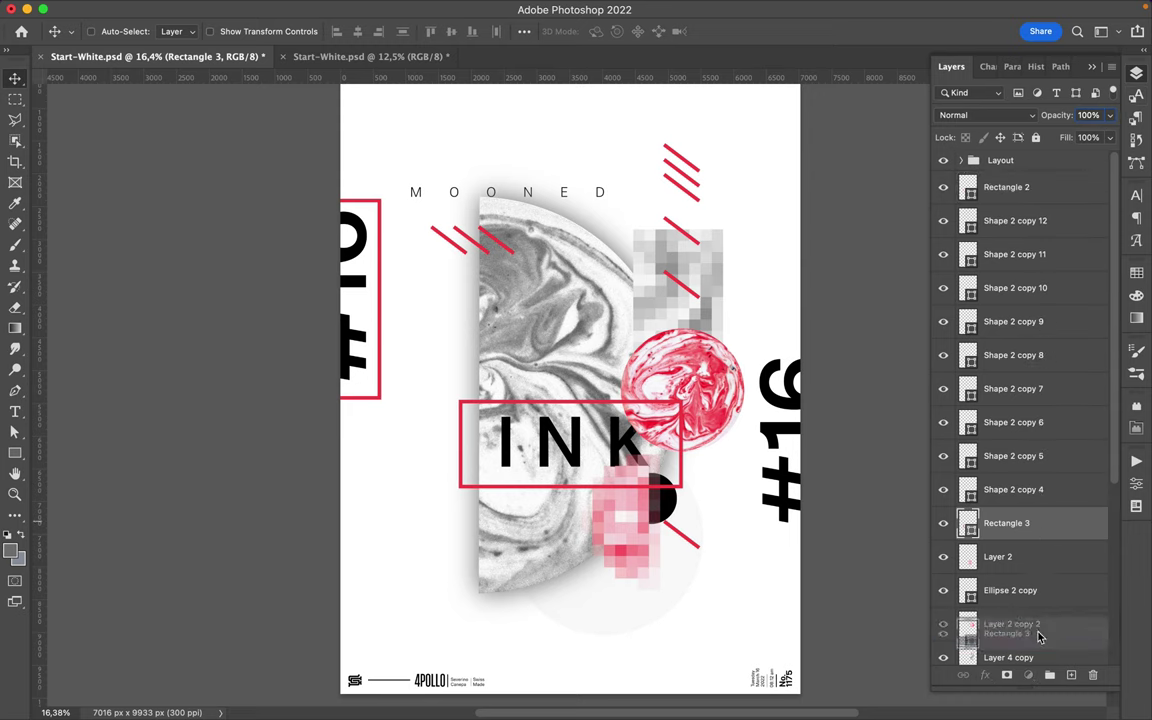
Step: Duplicate pink Layer 2, scale it to 41%, rotate 90°, and set it on the INK frame's corner
drag(1040, 535, 1037, 494)
scroll(1038, 502, down, 3)
click(645, 515)
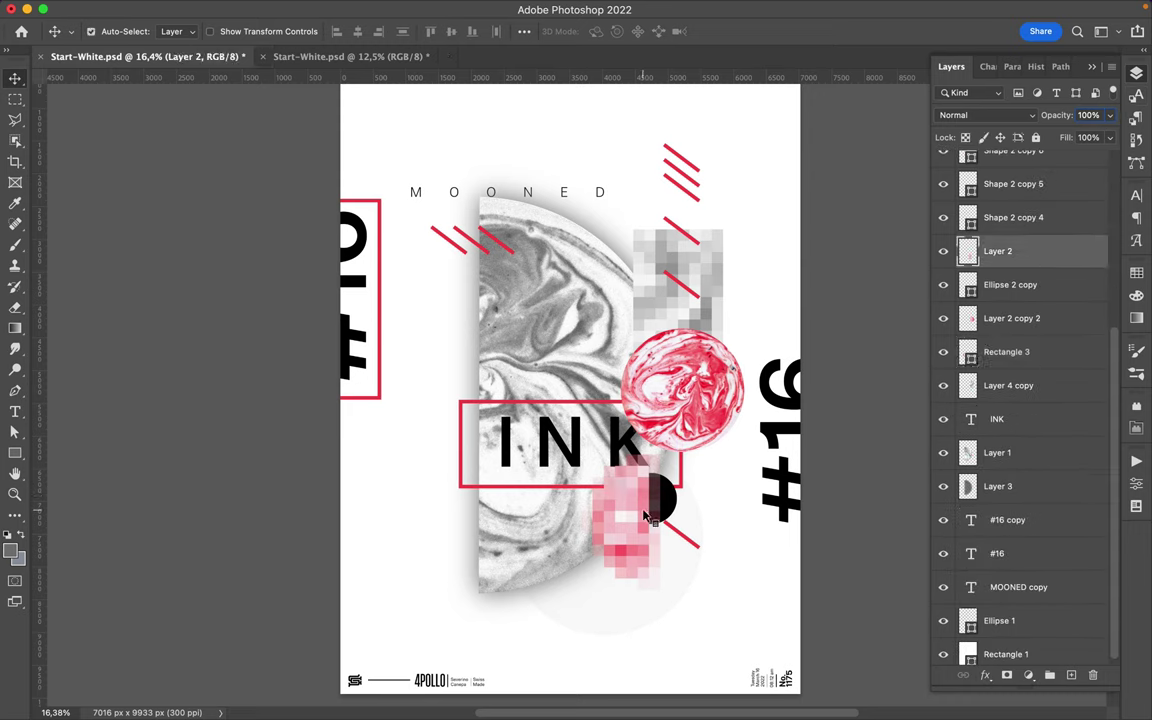
alt+drag(645, 515, 479, 383)
key(ctrl+t)
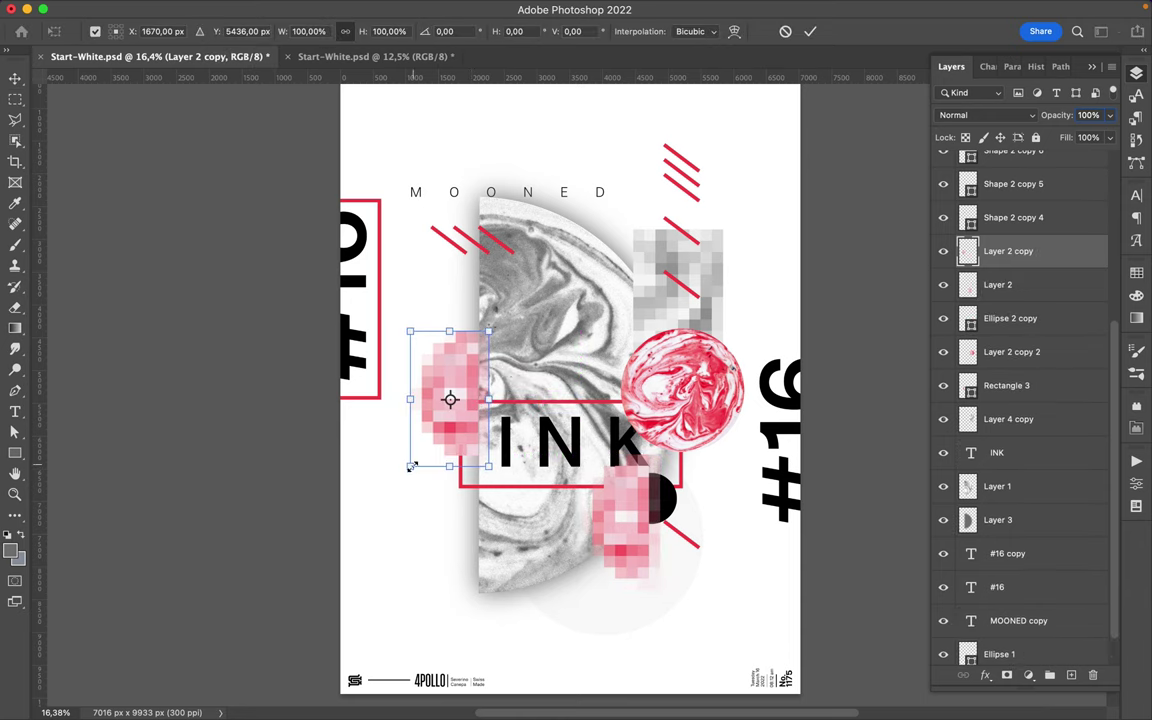
drag(412, 472, 456, 387)
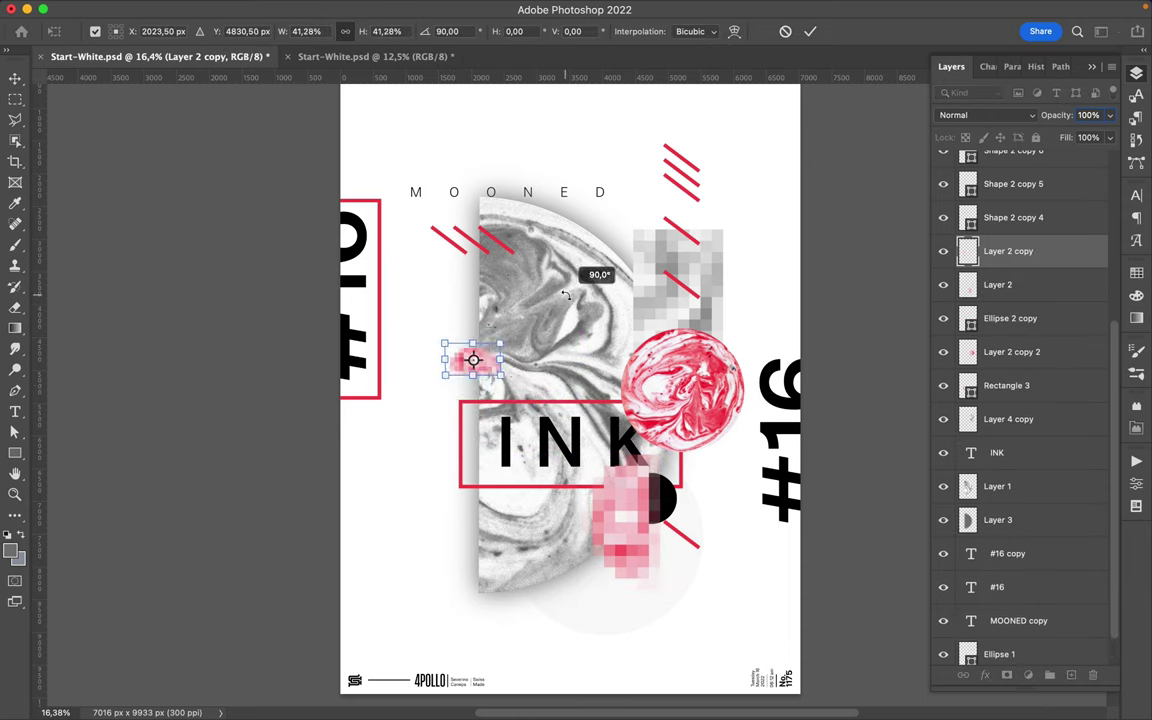
key(Return)
mouse_move(488, 352)
mouse_down()
mouse_move(478, 394)
mouse_move(492, 388)
mouse_move(452, 330)
mouse_up()
Step: Scale the marble and shadow layers (Layer 1, Layer 3) to 61%, rotating about -89° near MOONED
click(490, 340)
shift+click(476, 360)
key(ctrl+t)
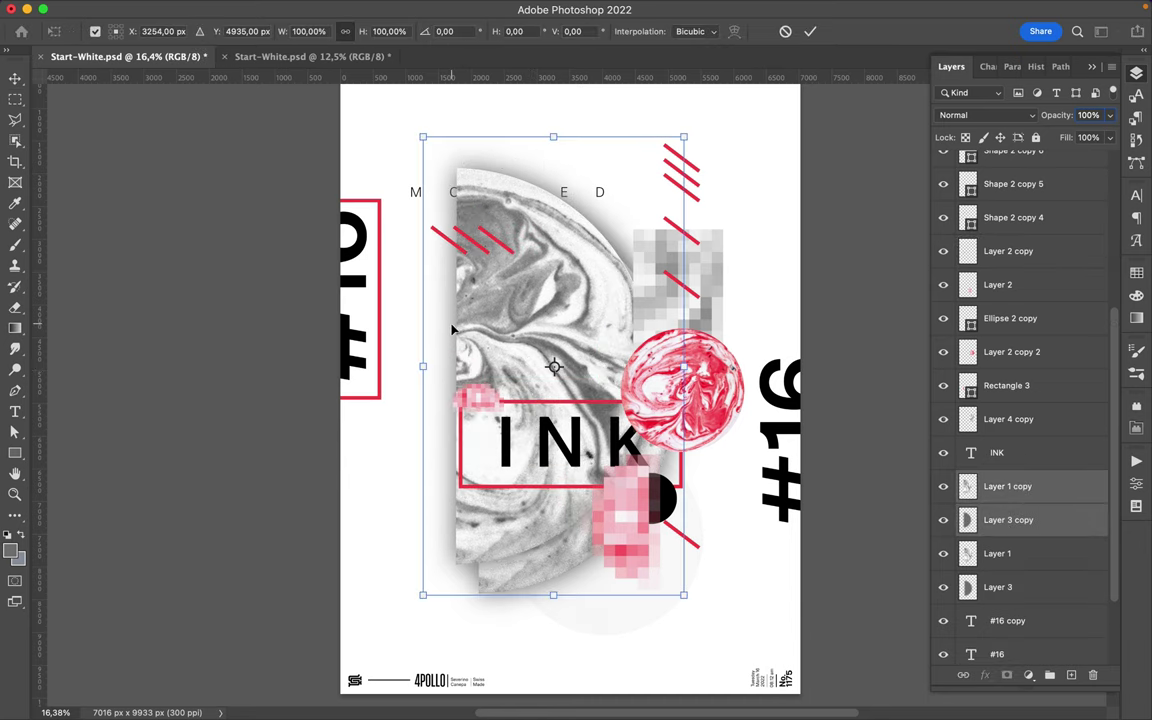
drag(423, 594, 520, 413)
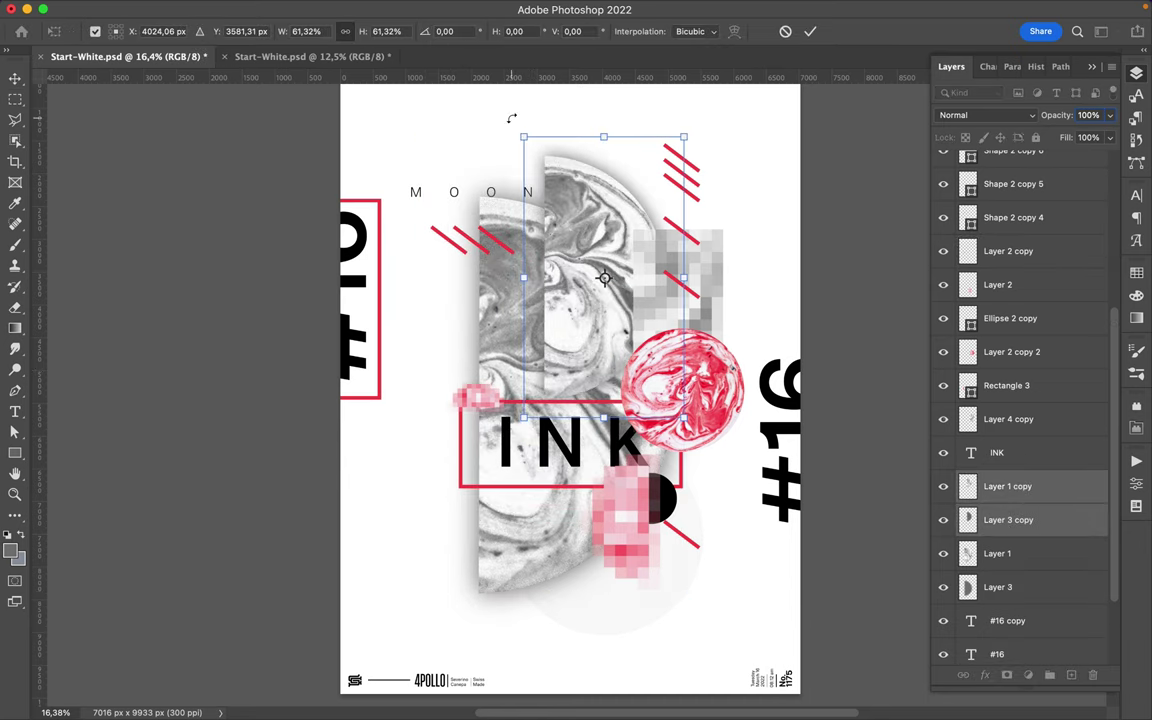
drag(514, 116, 432, 368)
drag(530, 272, 564, 304)
key(Return)
Step: Duplicate the marble half-circle again, rotate it about -75° and shift it slightly left
drag(503, 269, 632, 231)
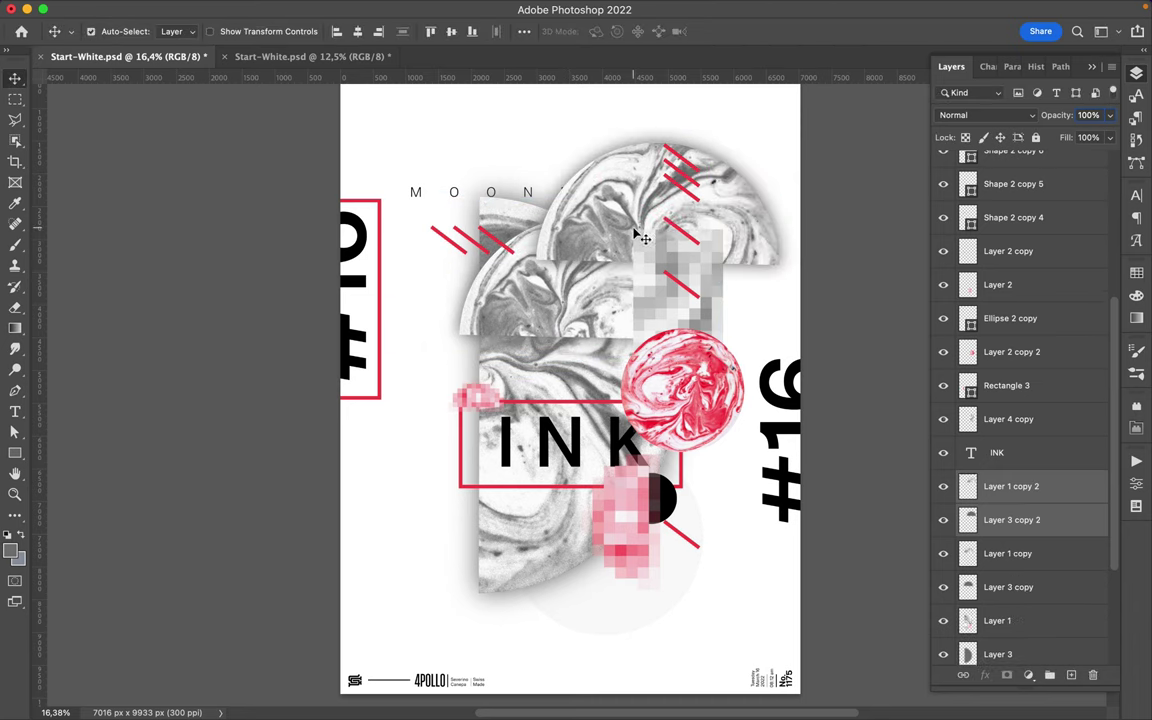
key(ctrl+t)
mouse_move(489, 113)
mouse_down()
mouse_move(512, 398)
mouse_move(567, 429)
mouse_up()
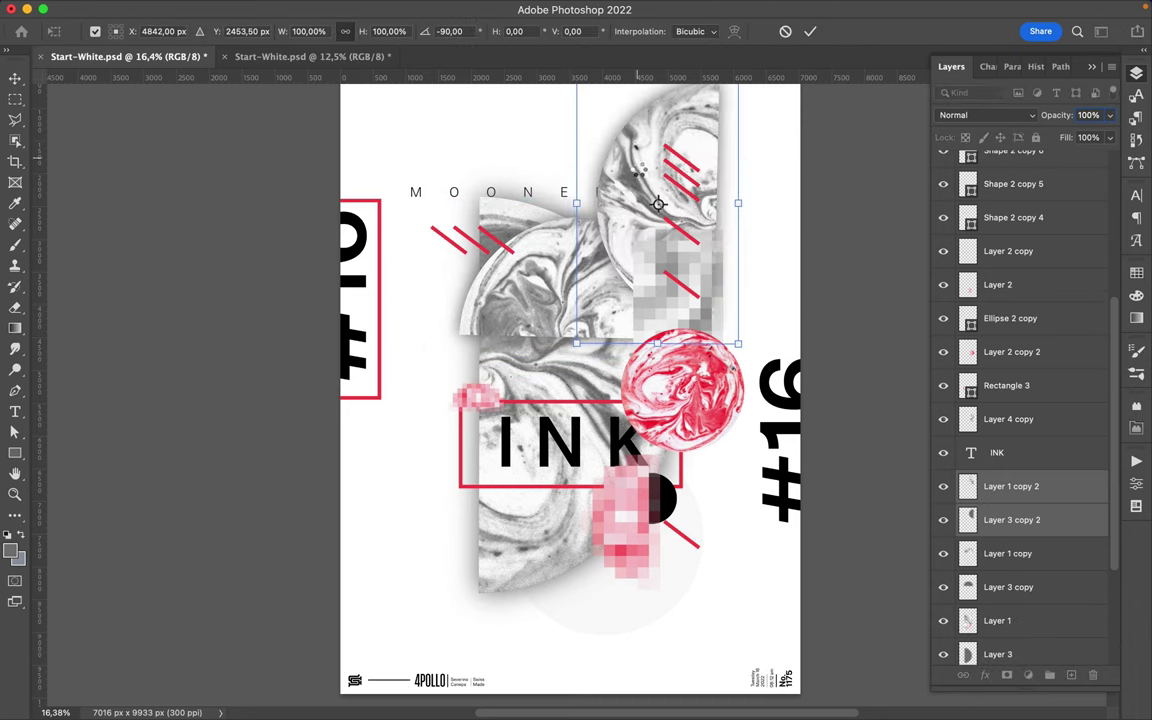
key(Return)
drag(632, 172, 603, 168)
ctrl+click(411, 192)
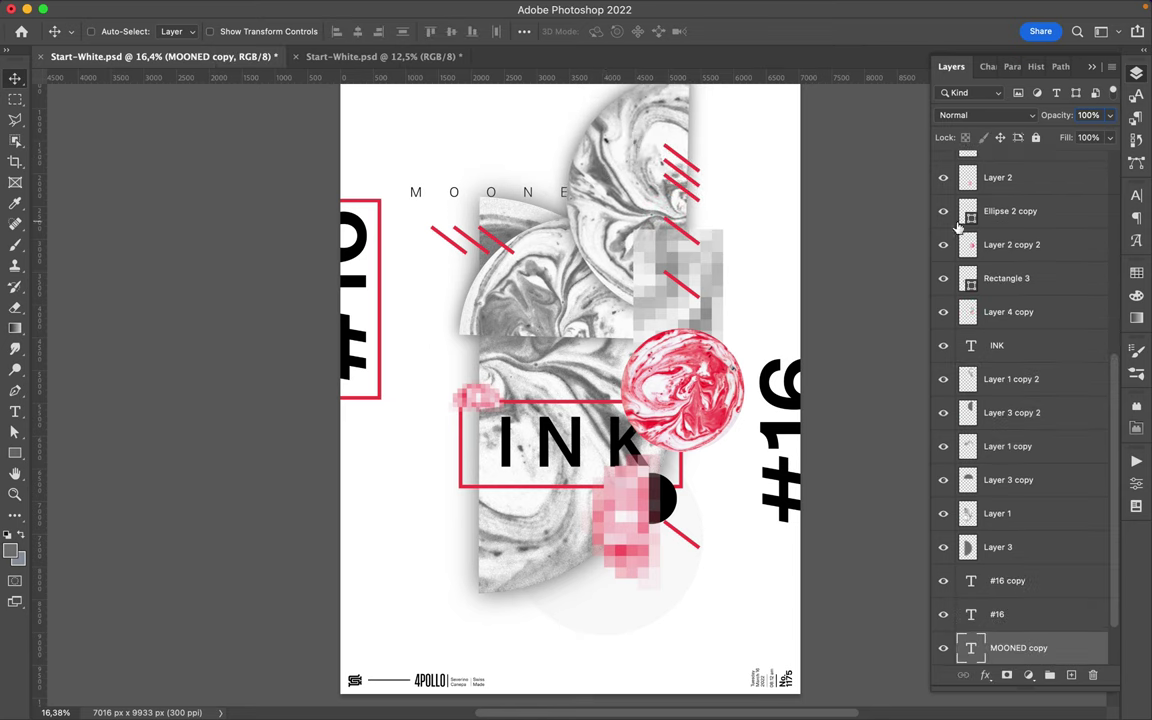
Step: Tighten MOONED to 85 pt leading and 800 tracking and move it near the top
click(1136, 197)
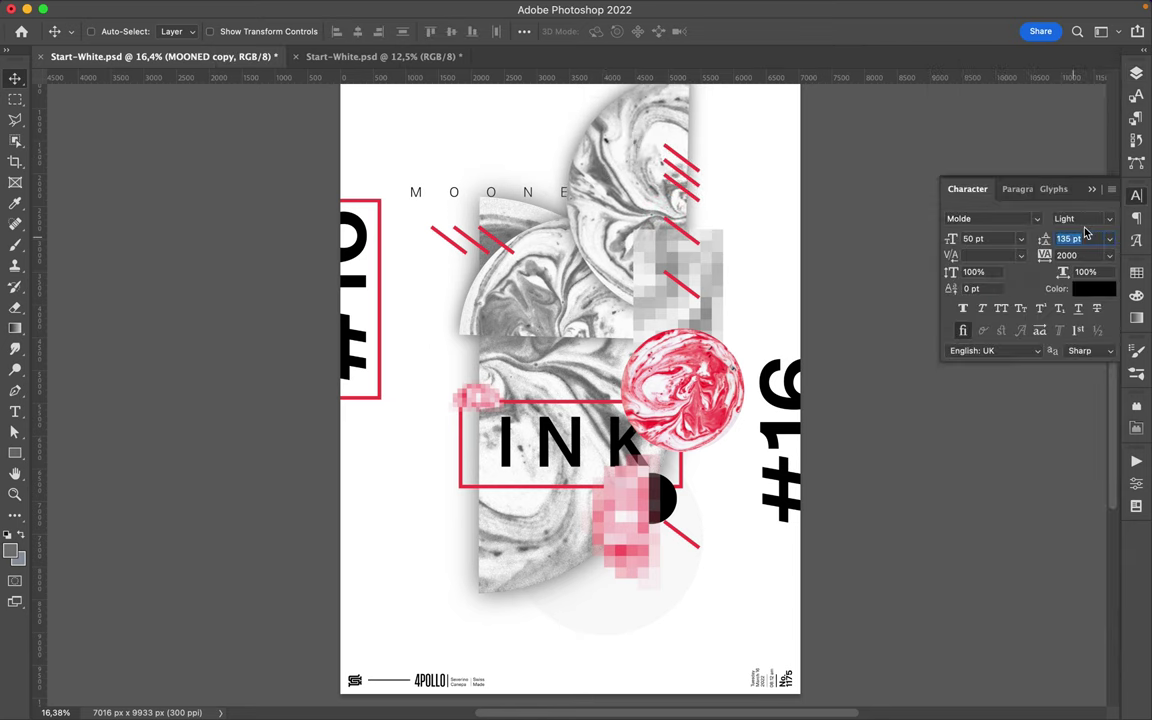
key(shift+Down)
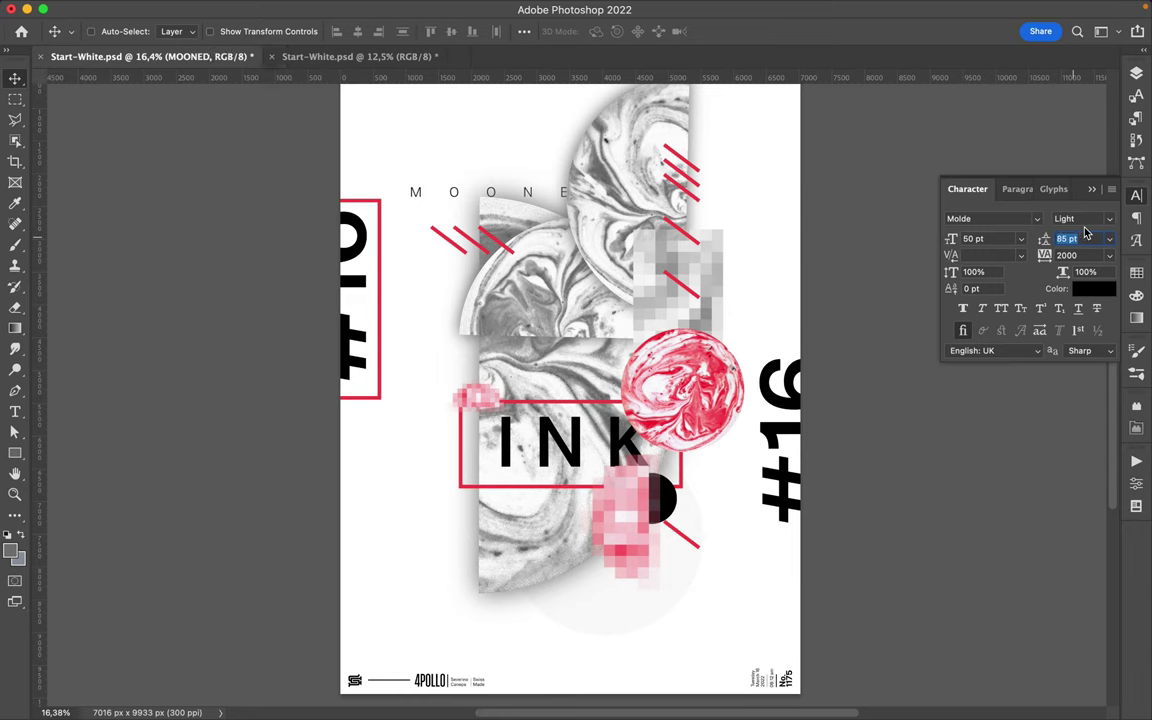
key(shift+Down)
key(shift+Down)
key(shift+Down)
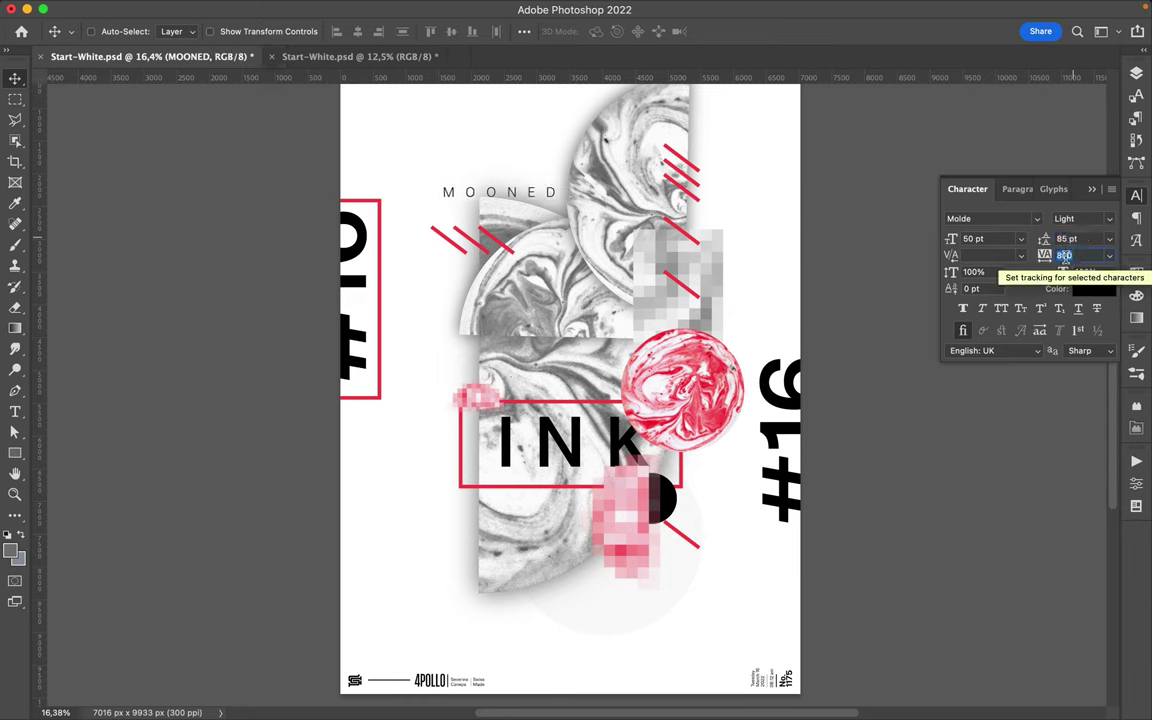
drag(548, 192, 593, 173)
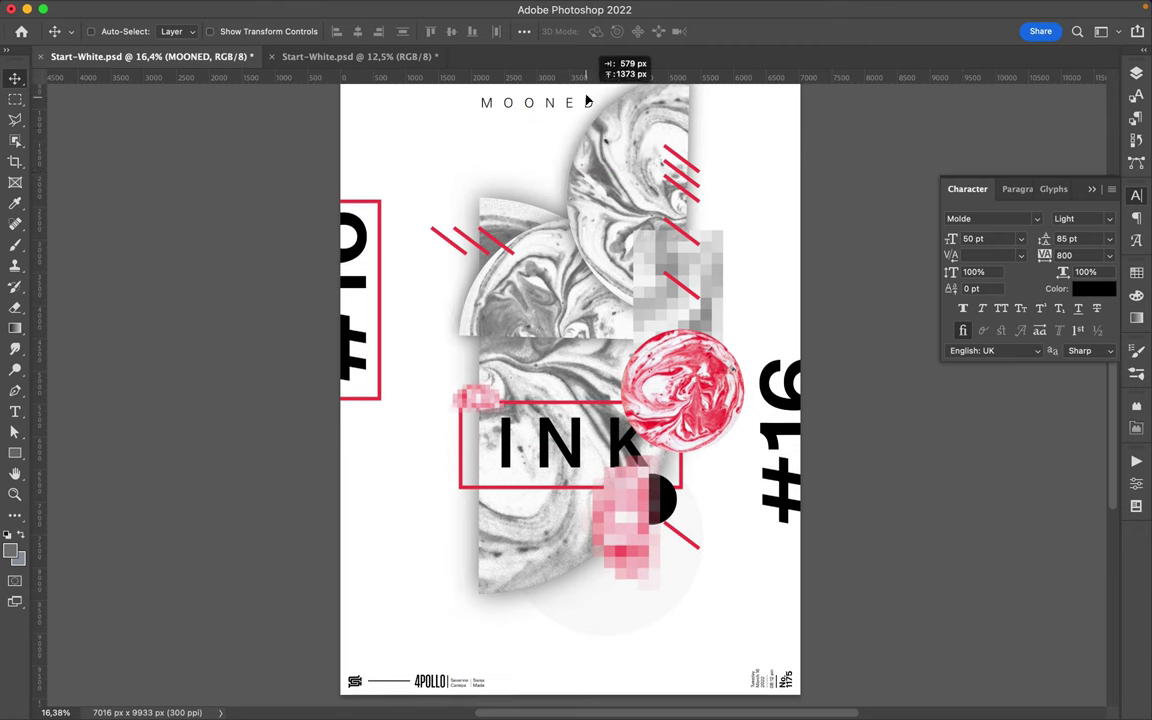
mouse_move(593, 173)
mouse_down()
mouse_move(590, 146)
mouse_move(604, 217)
mouse_up()
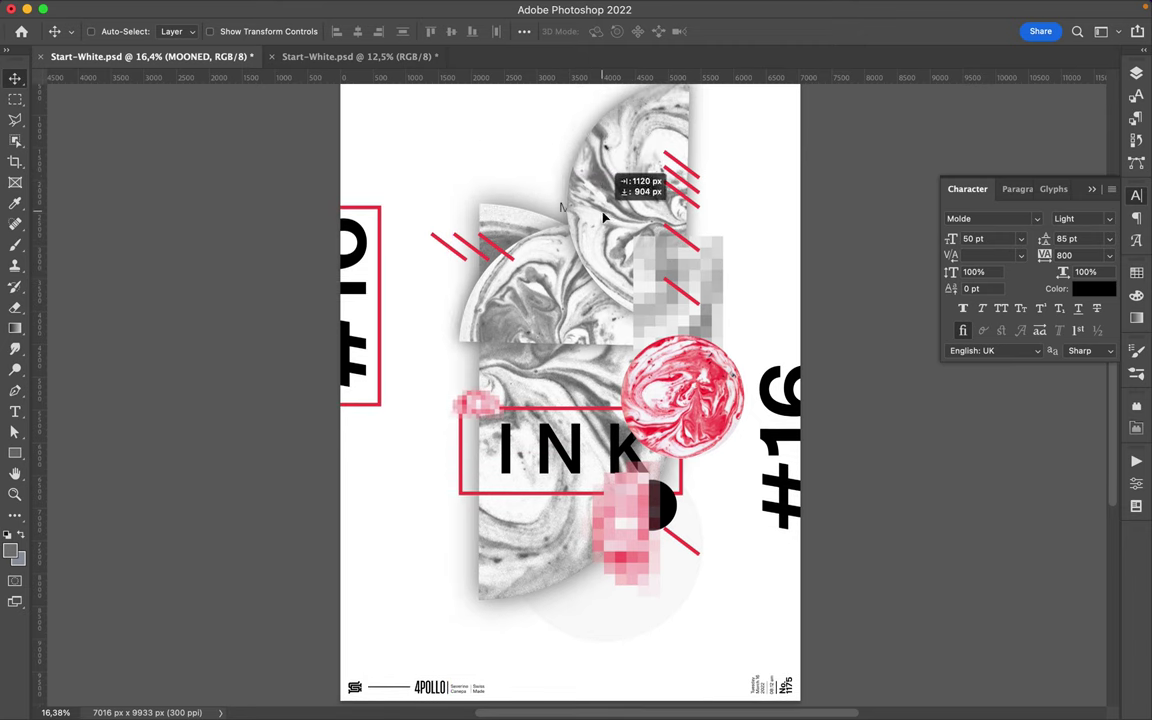
Step: Place the MOONED layer just below Rectangle 2 and rotate MOONED -90° to run vertically
click(1137, 72)
drag(1026, 643, 1013, 158)
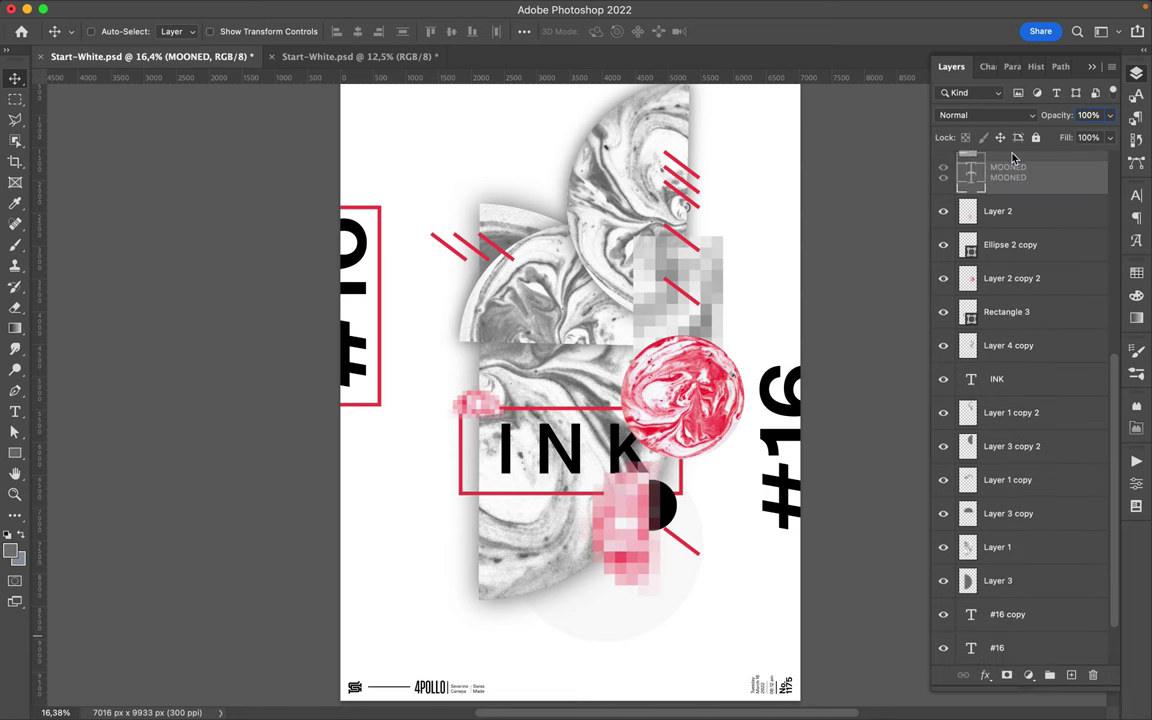
drag(1028, 368, 1005, 195)
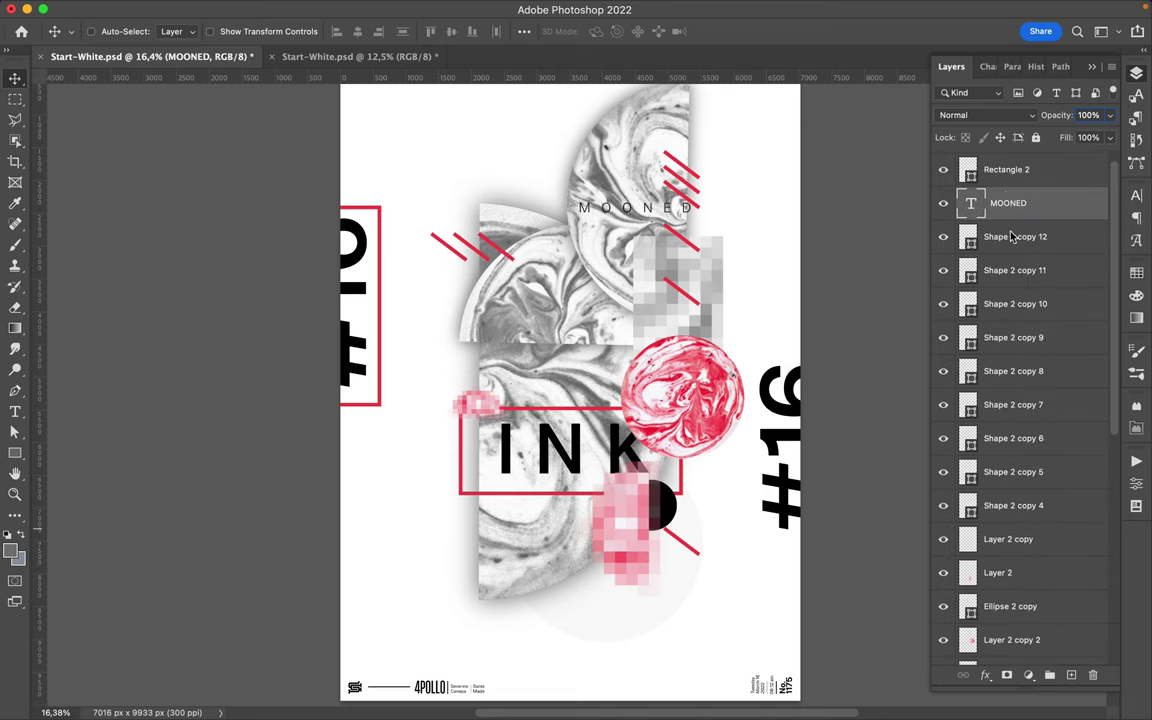
key(ctrl+t)
drag(718, 186, 614, 127)
key(Return)
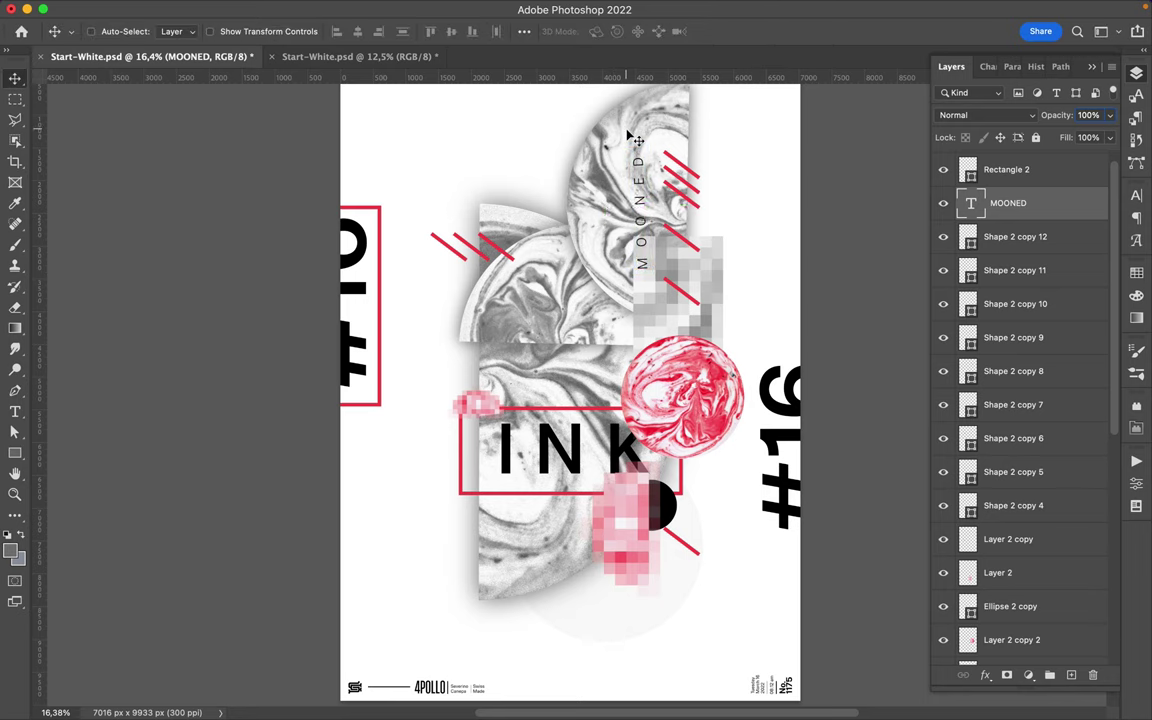
key(ctrl+t)
drag(706, 158, 577, 120)
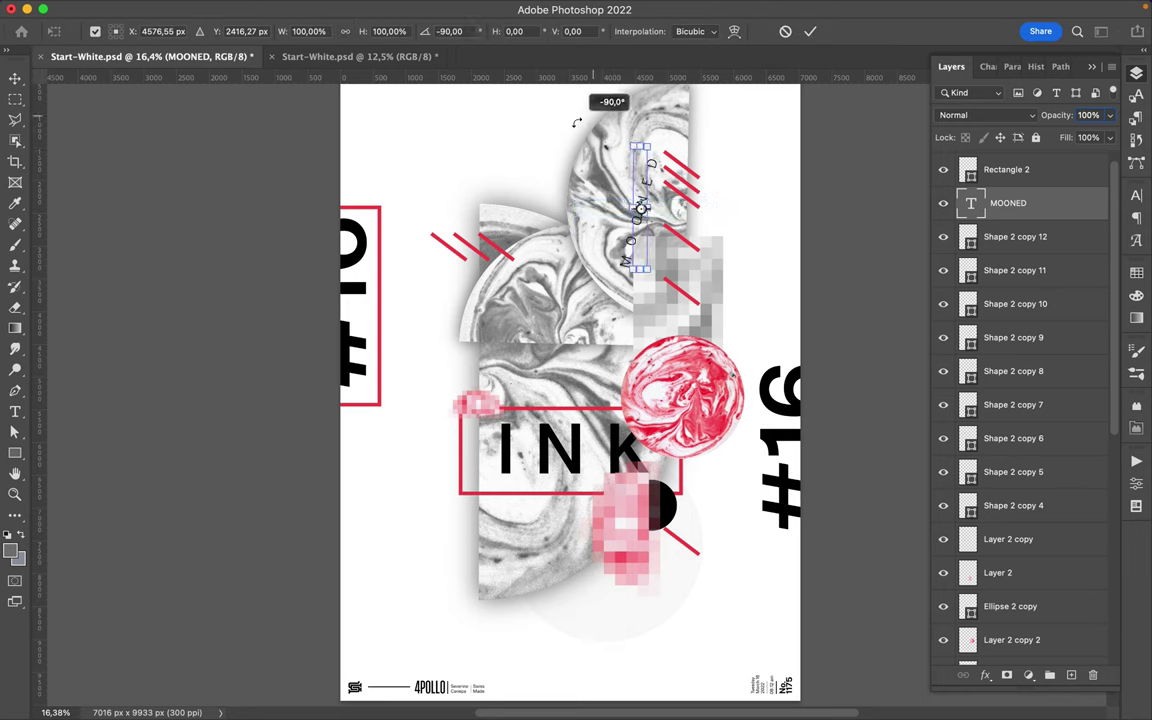
key(Return)
Step: Check MOONED's text colour and sample the poster's red as the foreground colour
key(a)
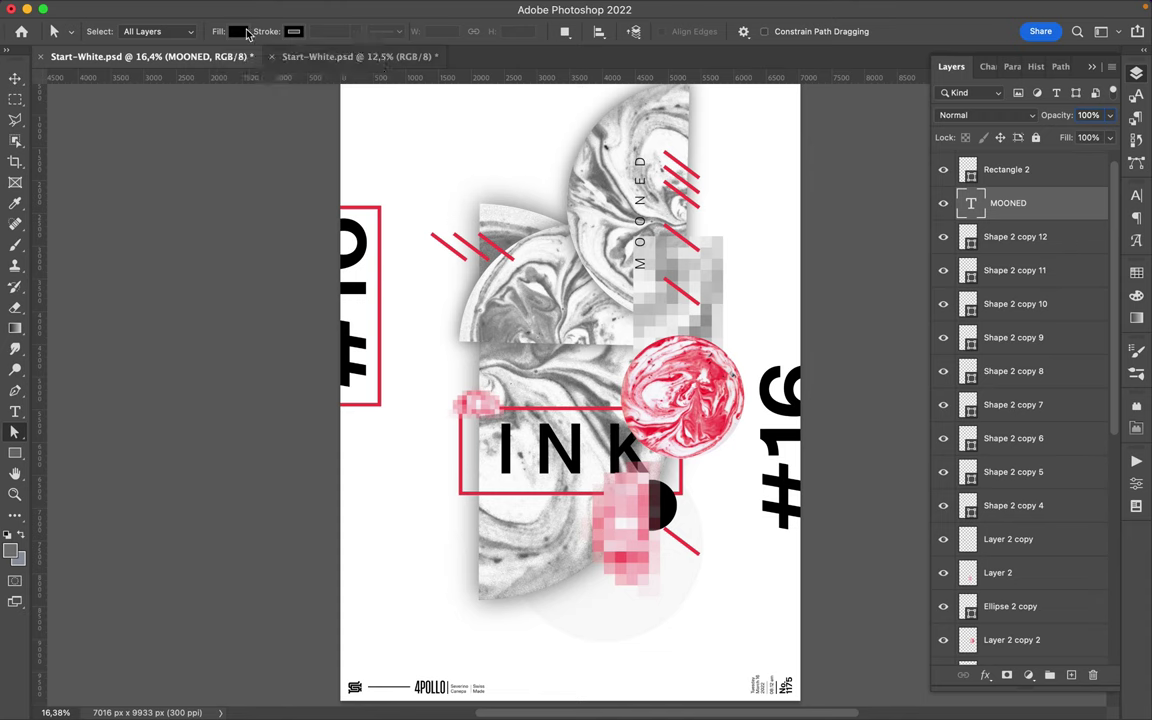
click(1136, 195)
click(1098, 288)
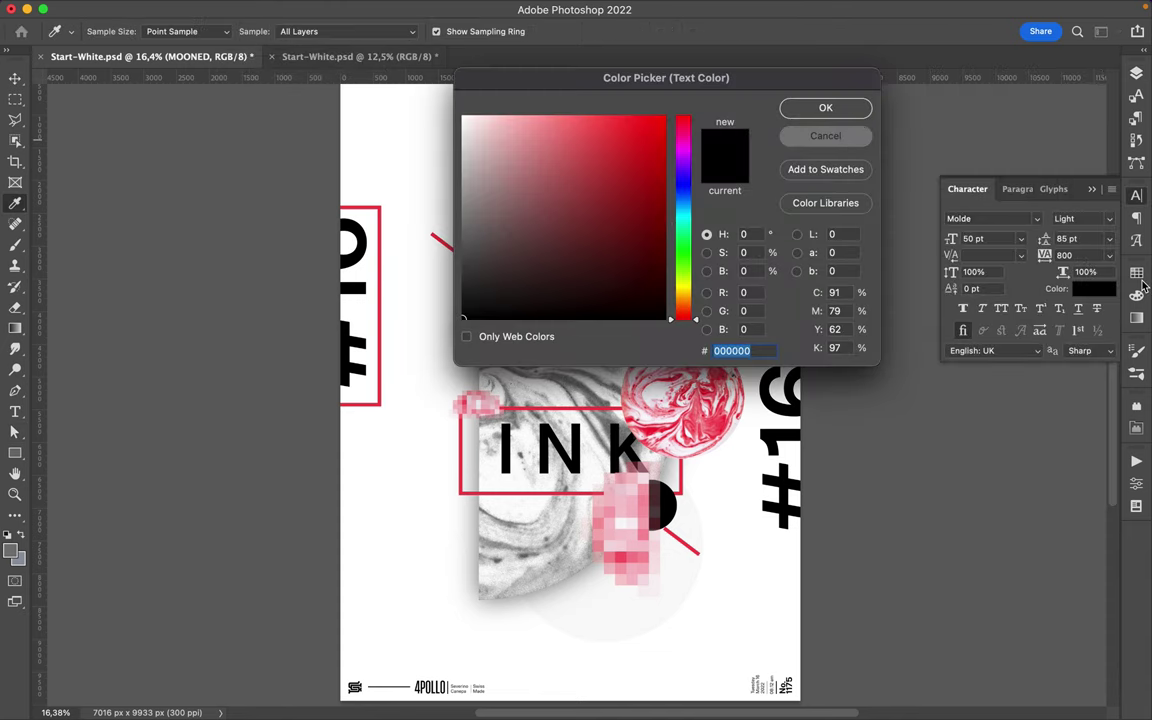
click(825, 131)
click(1136, 272)
key(i)
drag(443, 219, 695, 288)
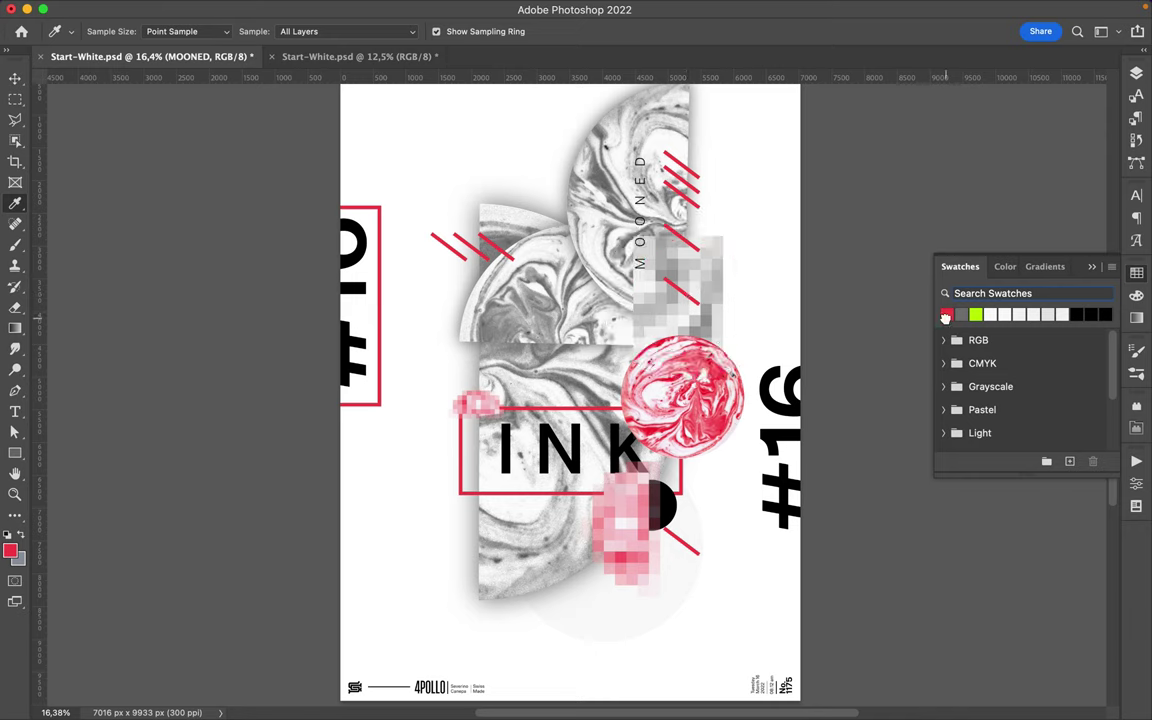
key(v)
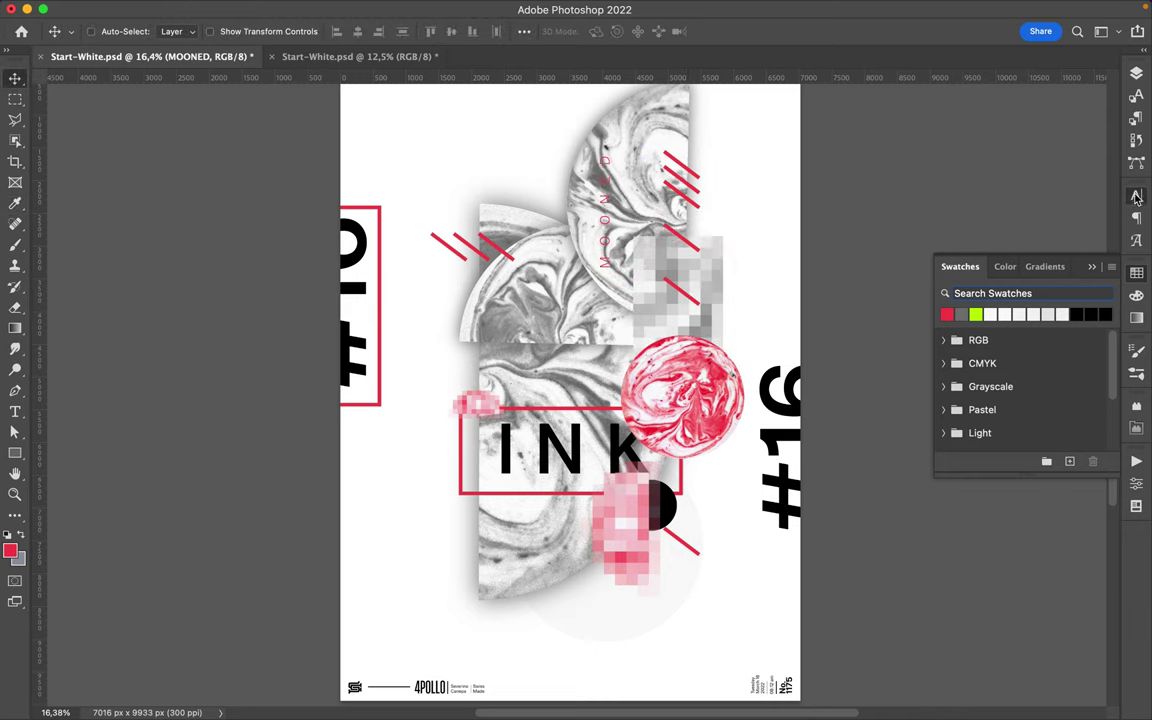
Step: Restyle MOONED in Molde Expanded with new tracking, move it up-left, and set INK to Semibold
click(1136, 197)
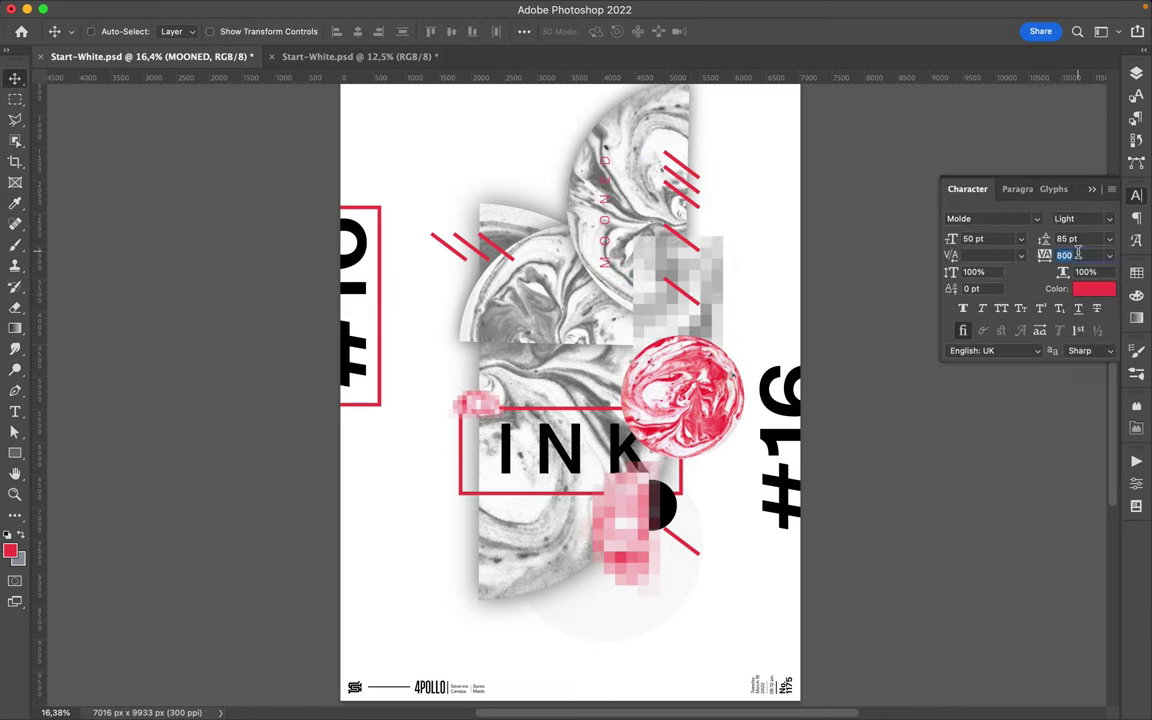
text(800)
key(Return)
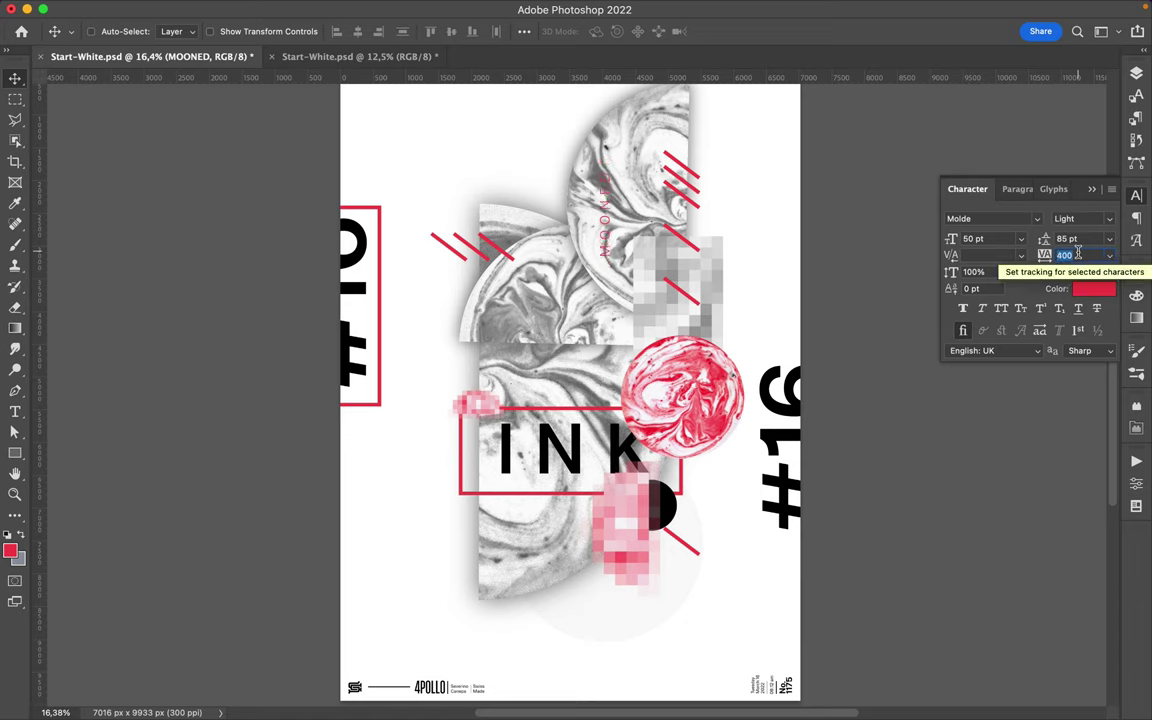
key(Down)
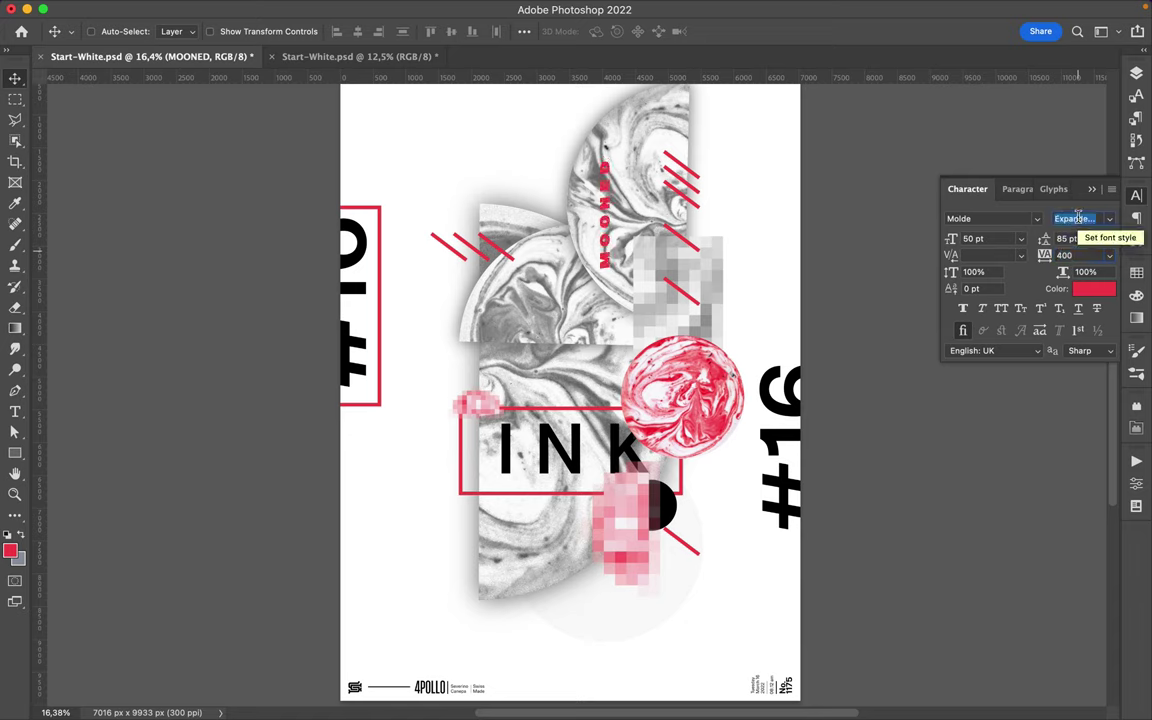
click(1109, 218)
click(1046, 168)
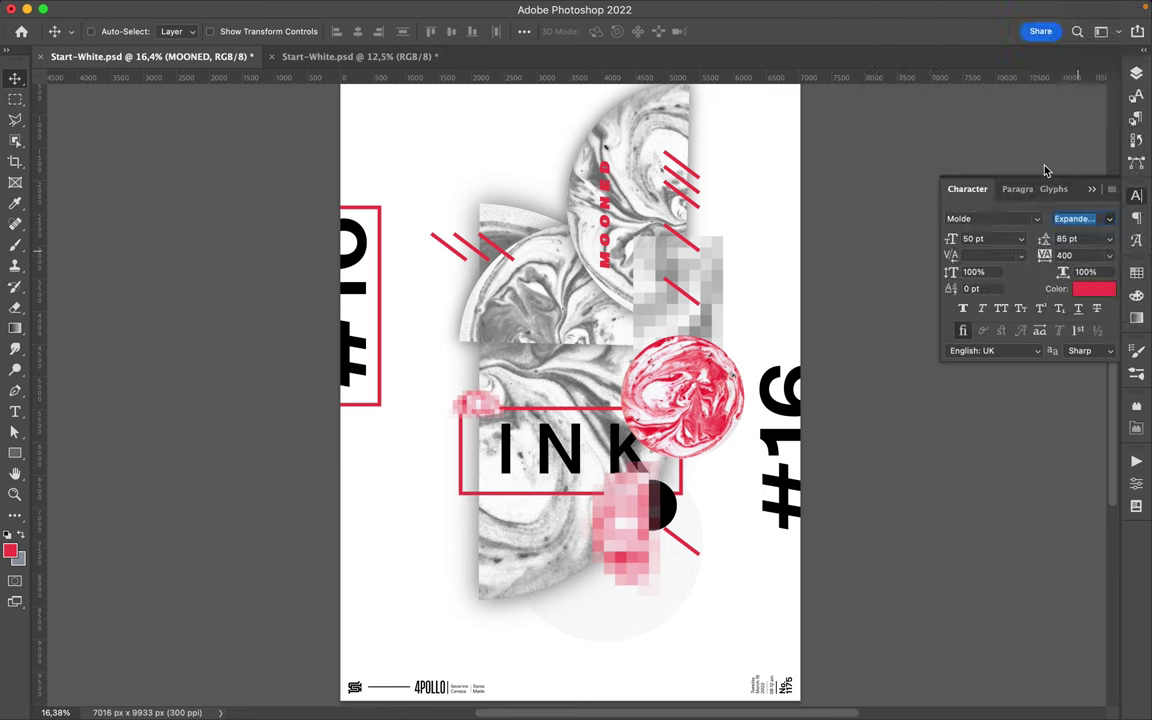
drag(620, 218, 556, 118)
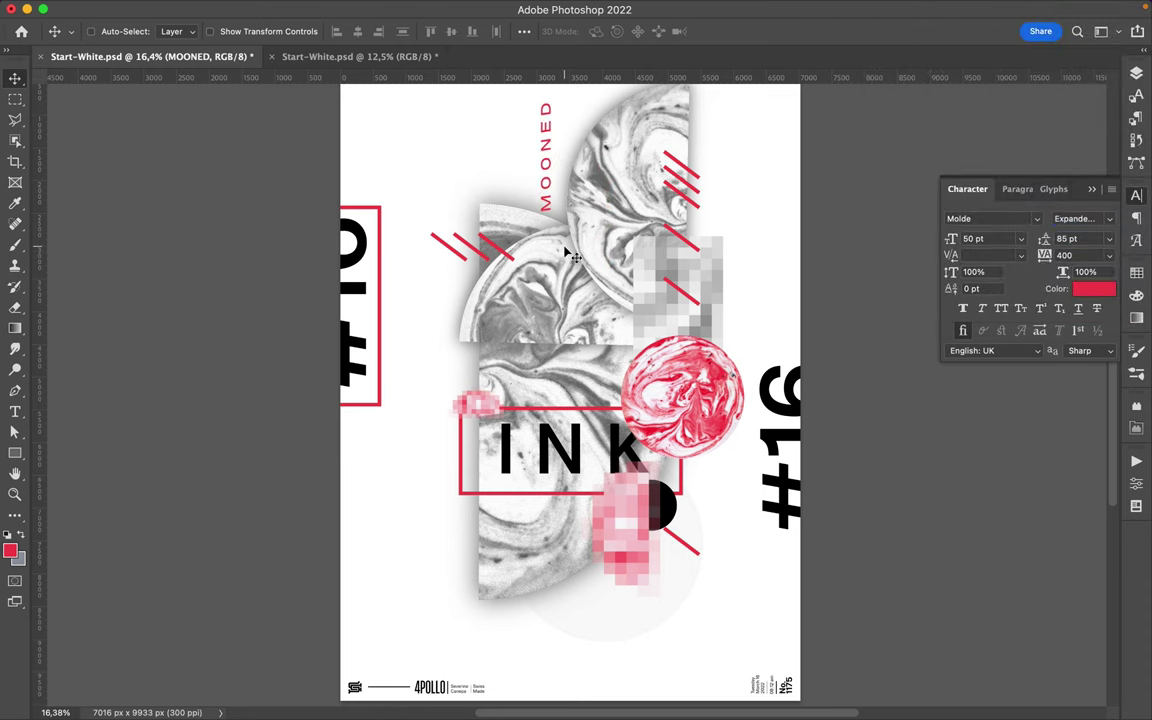
key(Up)
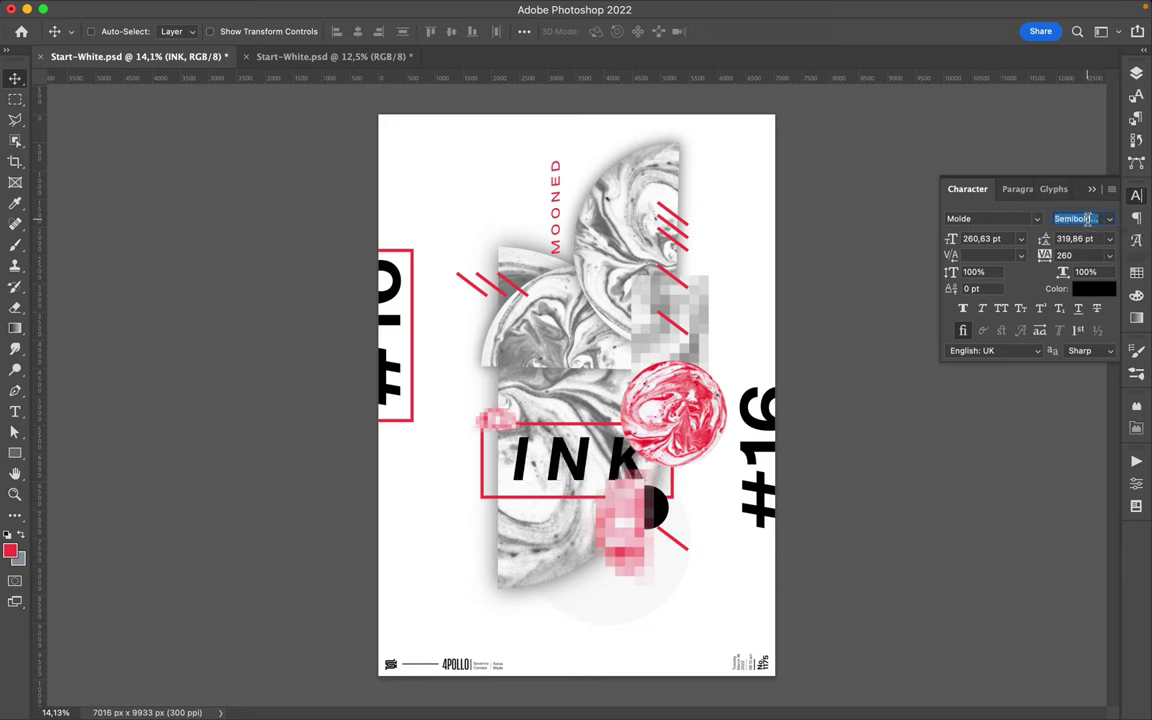
Step: Make INK bolder, duplicate the pink pixel piece, and copy the #10 red frame onto #16
key(Down)
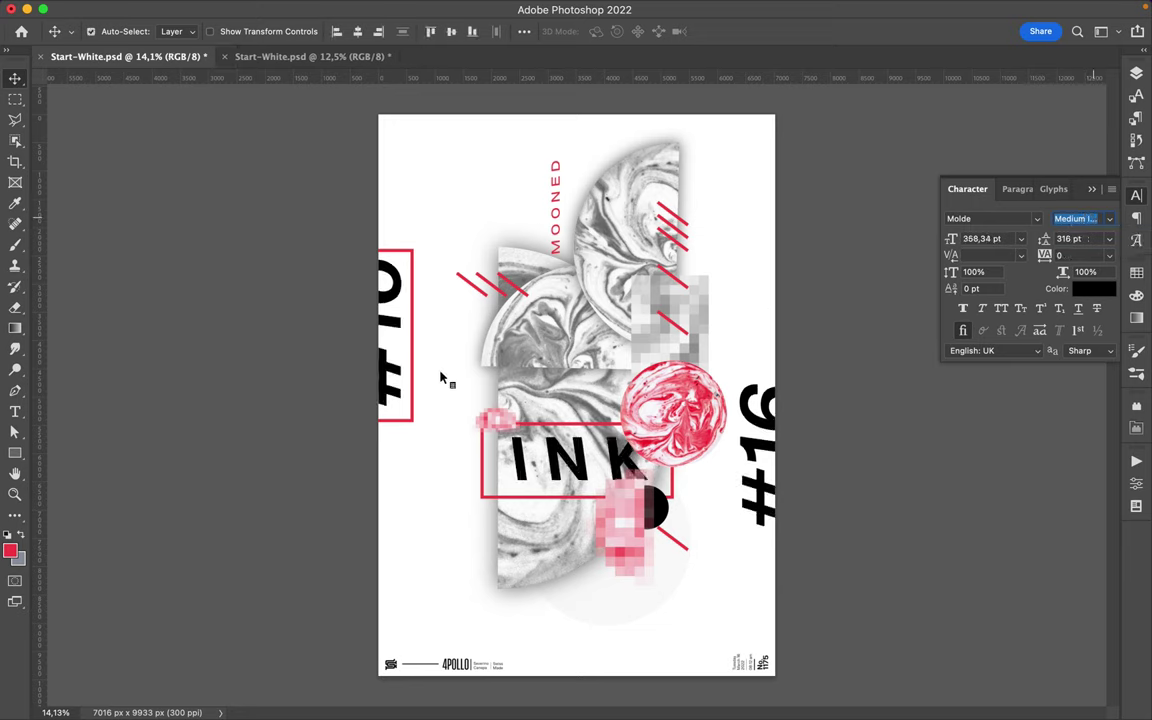
super+click(410, 388)
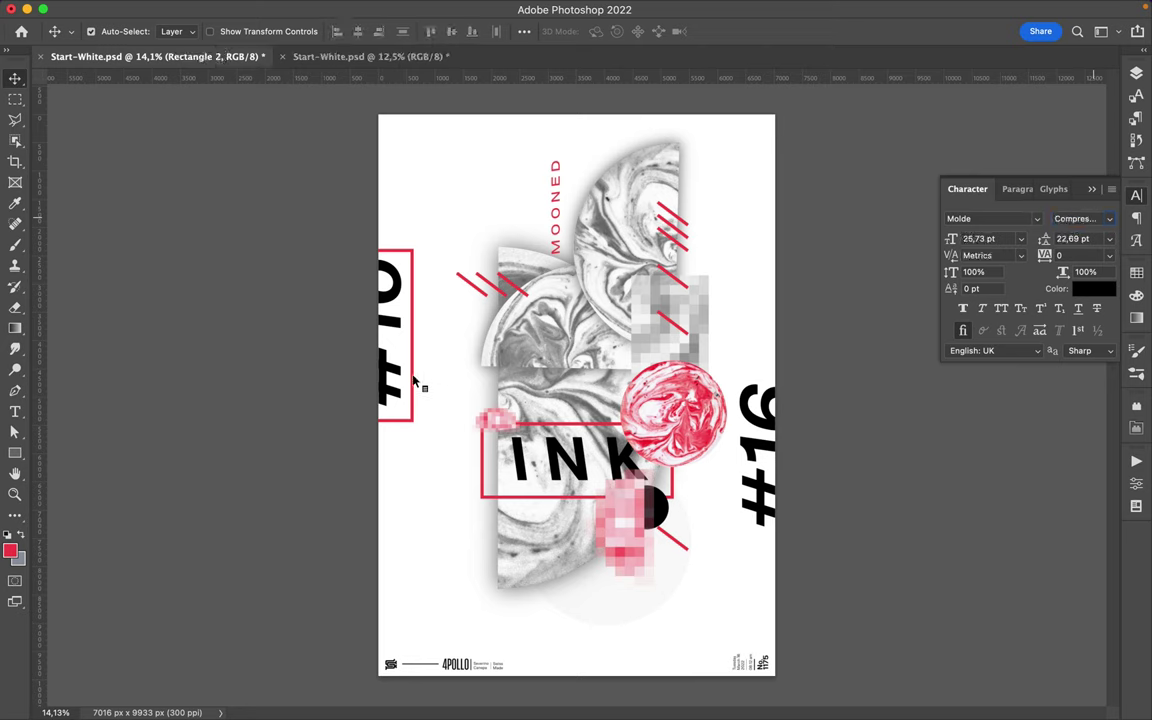
drag(415, 382, 412, 379)
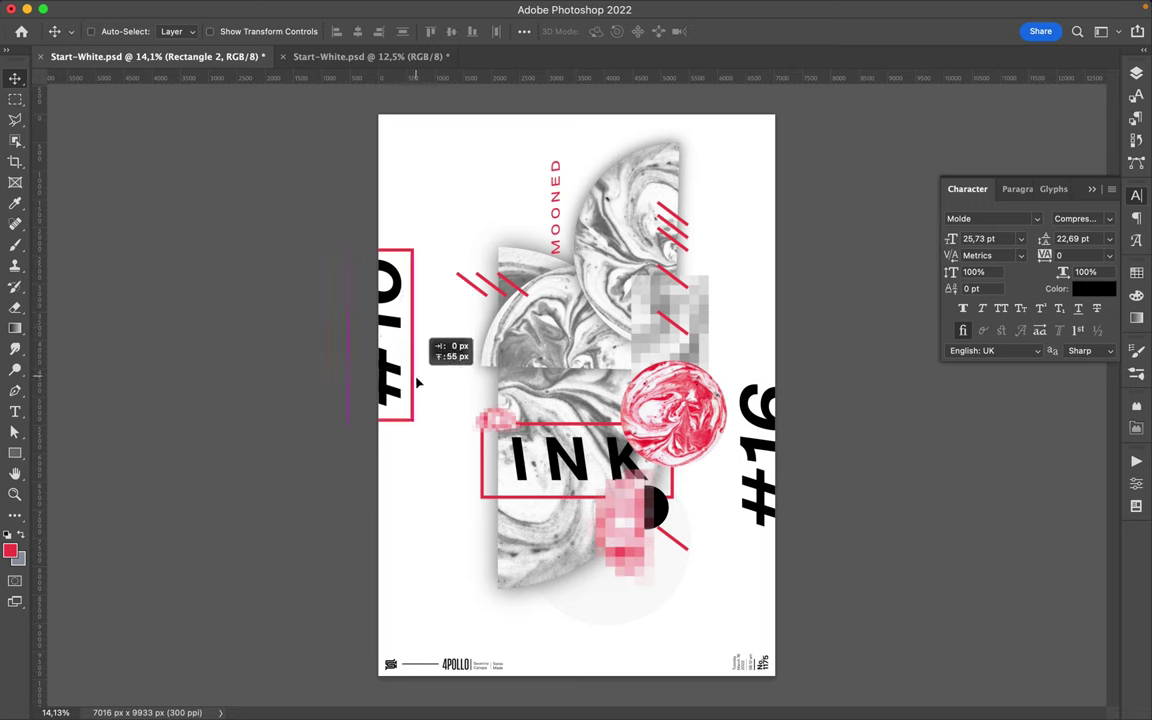
super+click(627, 535)
mouse_move(627, 535)
mouse_down()
mouse_move(366, 339)
mouse_move(824, 470)
mouse_up()
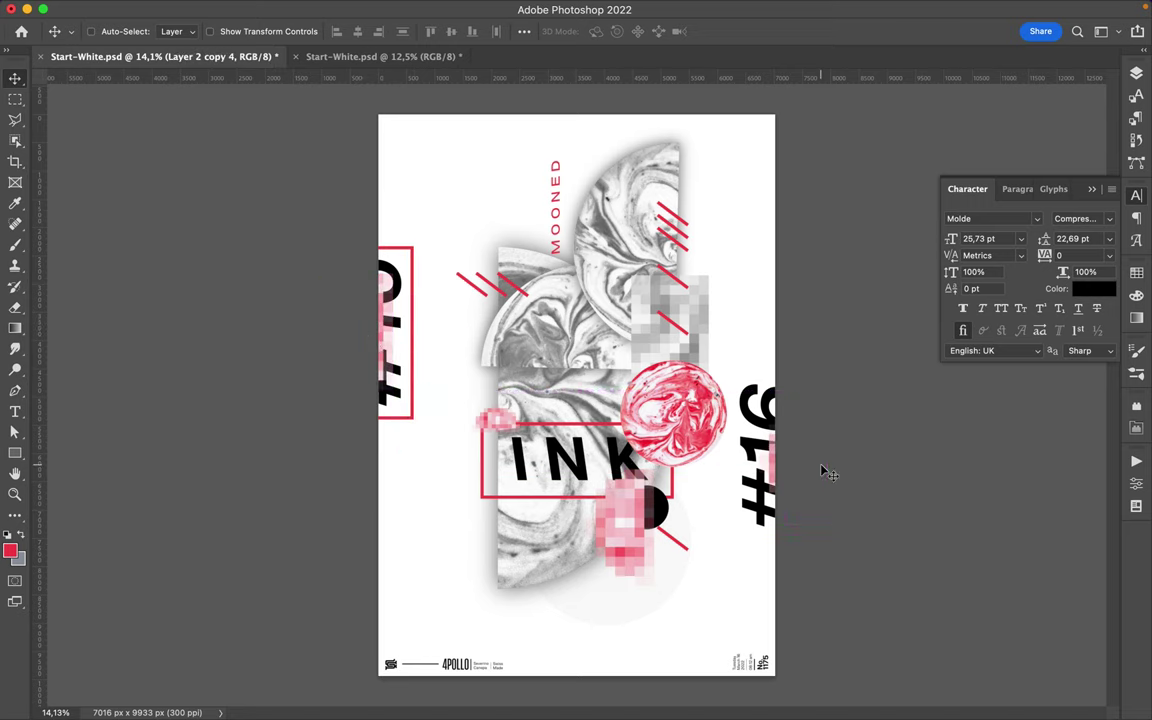
drag(415, 345, 793, 465)
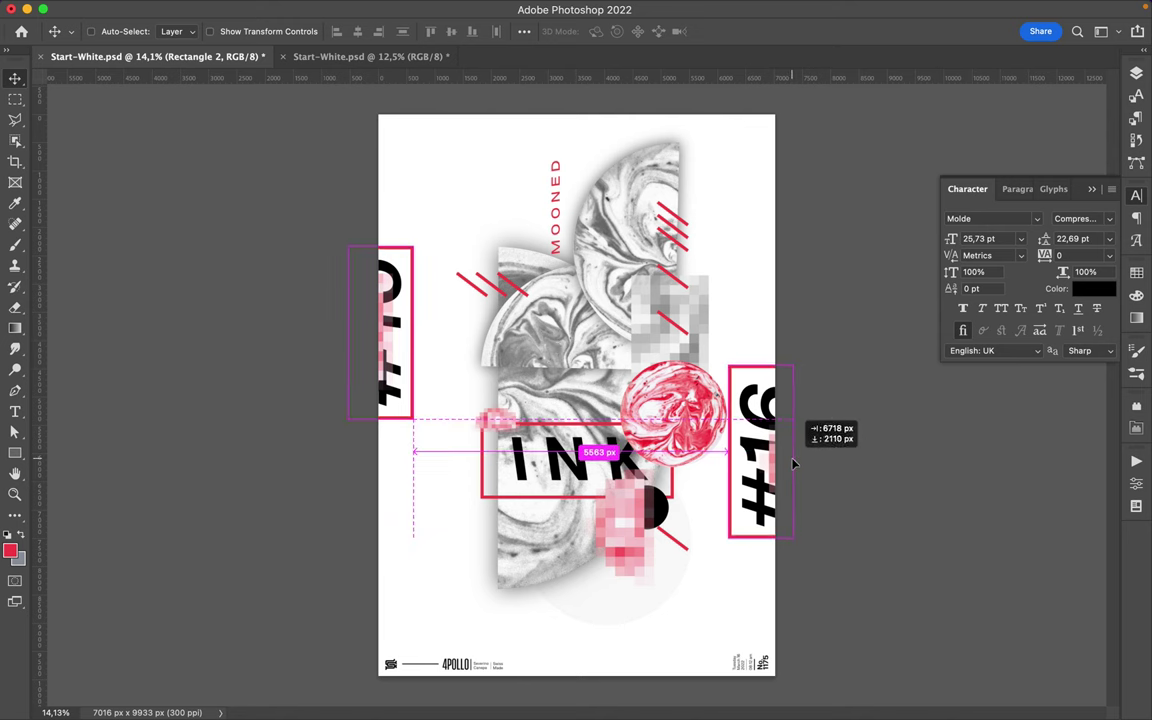
Step: Shift the red marble circle right and enlarge an up-left copy of the pale circle about 220%
drag(683, 425, 695, 425)
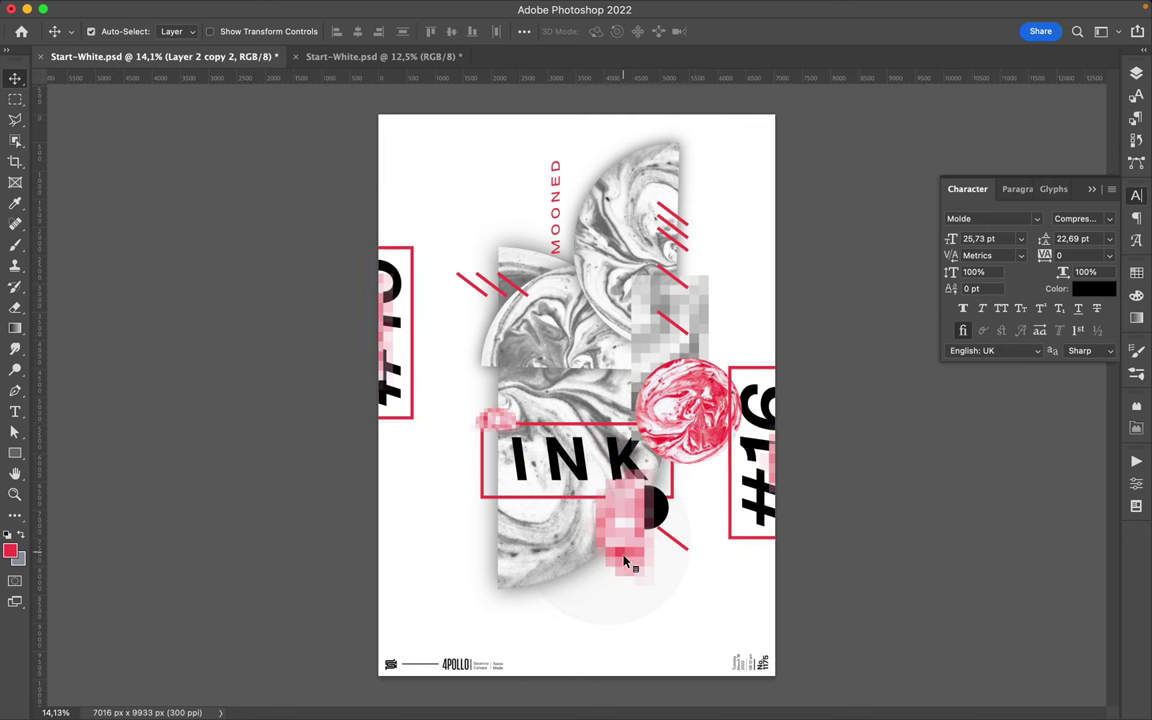
click(637, 606)
drag(672, 598, 492, 323)
key(ctrl+t)
mouse_move(437, 206)
mouse_down()
mouse_move(425, 158)
mouse_move(509, 227)
mouse_up()
Step: Commit the enlarged pale circle and draw a small new circle left of MOONED
key(Return)
key(u)
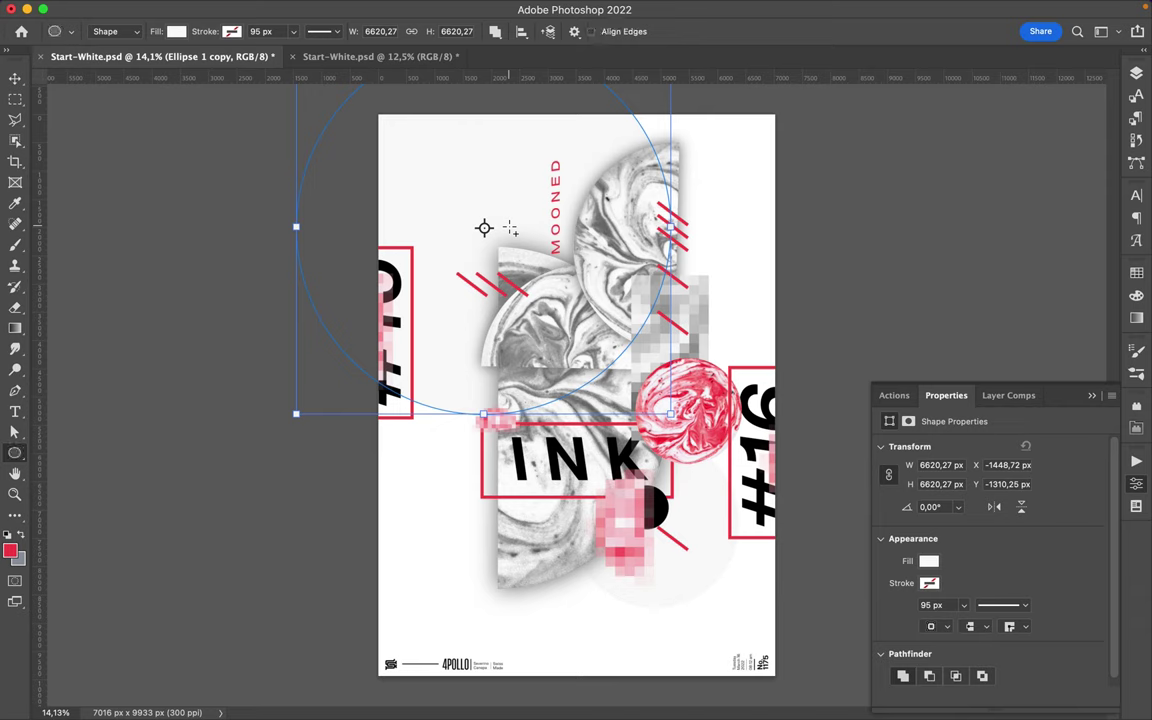
drag(458, 156, 519, 216)
key(a)
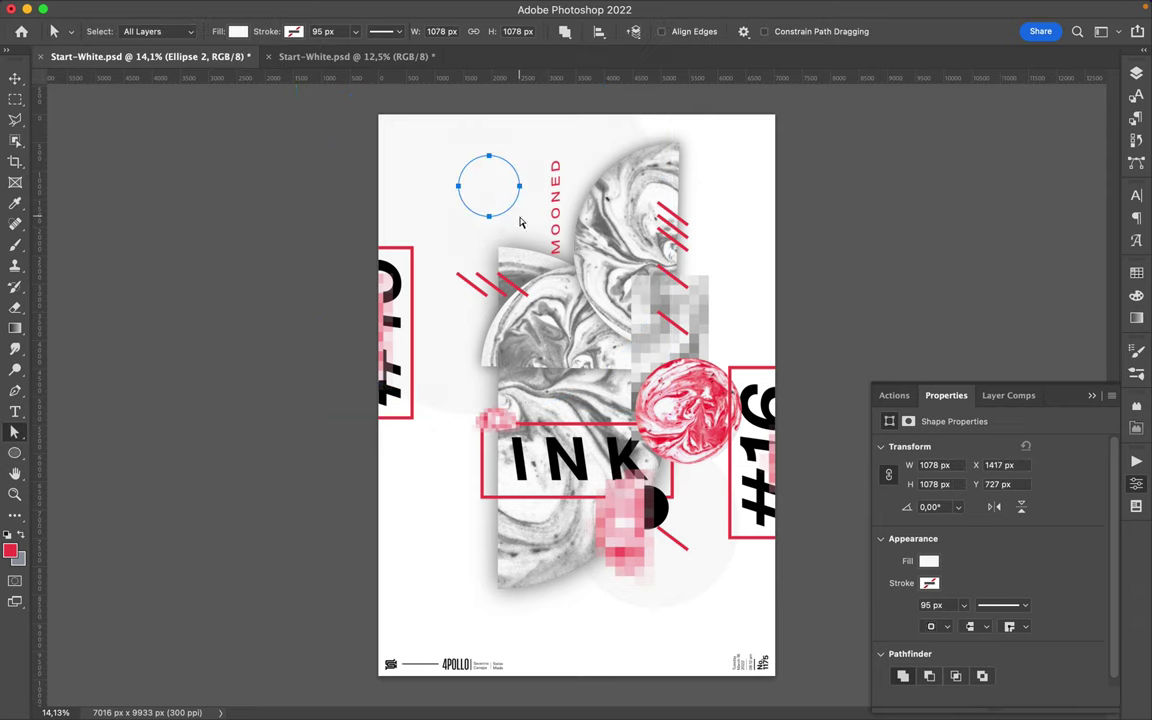
Step: Fill the new circle with white #ffffff
click(1136, 272)
click(1111, 266)
key(Escape)
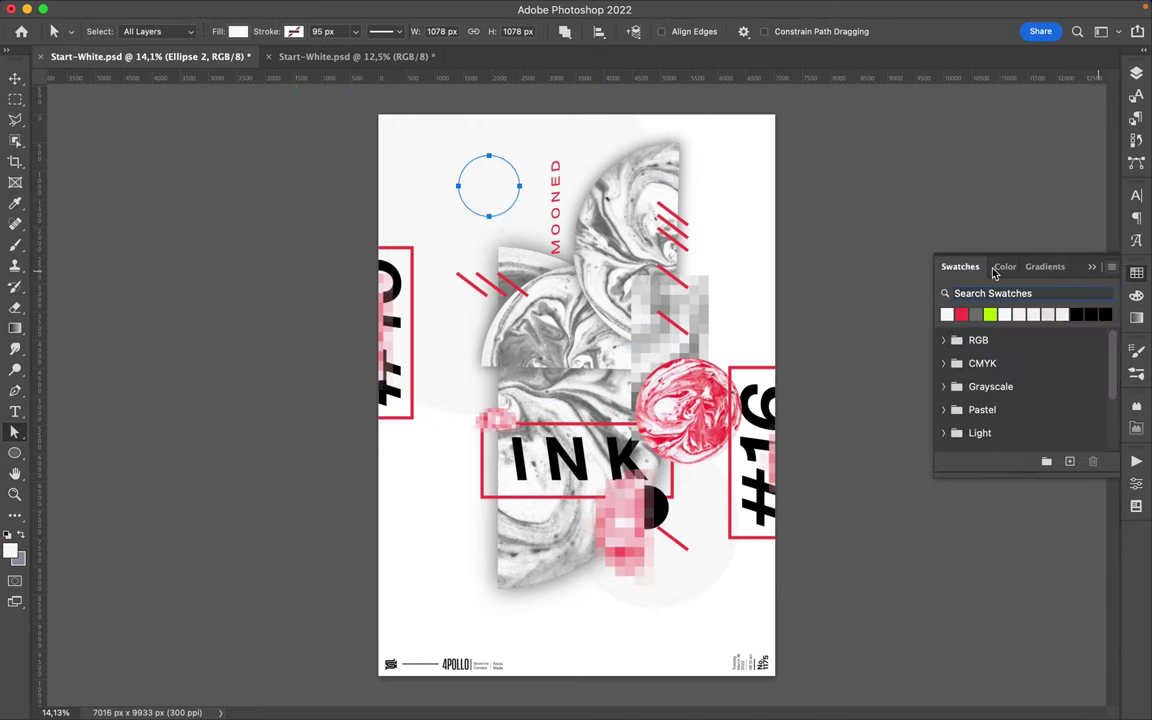
click(240, 33)
click(333, 66)
text(ffffff)
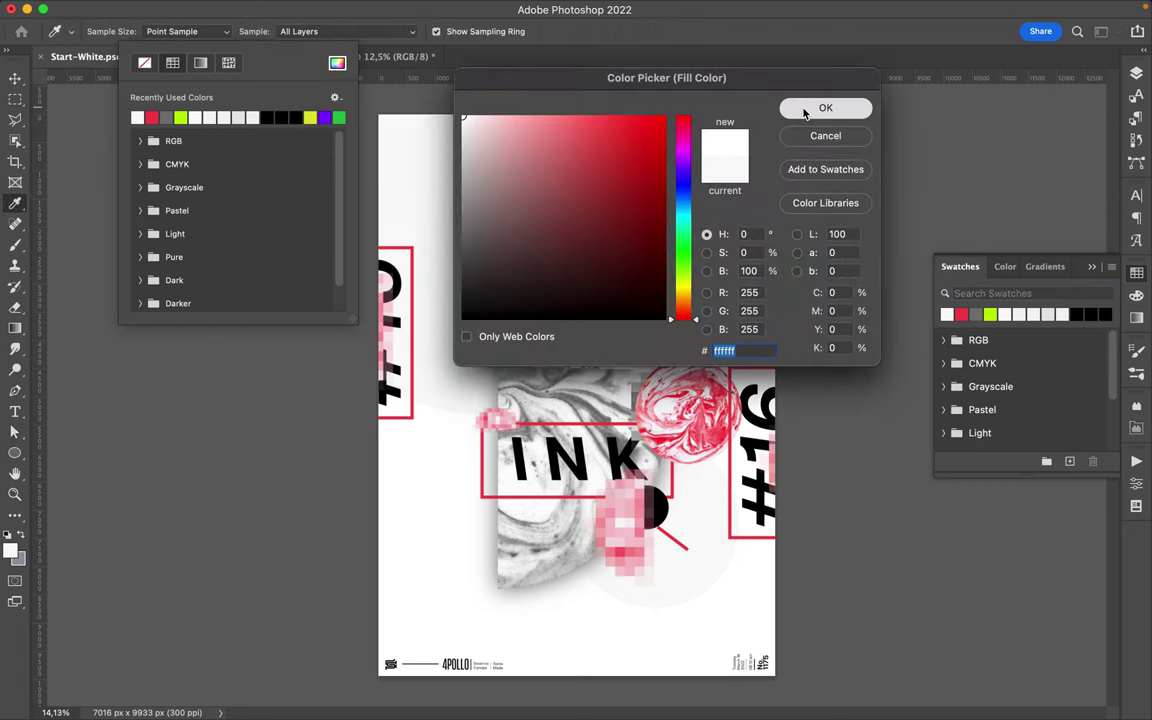
click(825, 108)
Step: Scale the white circle to 2035 px, duplicate it, and move the copy below INK in Layers
key(v)
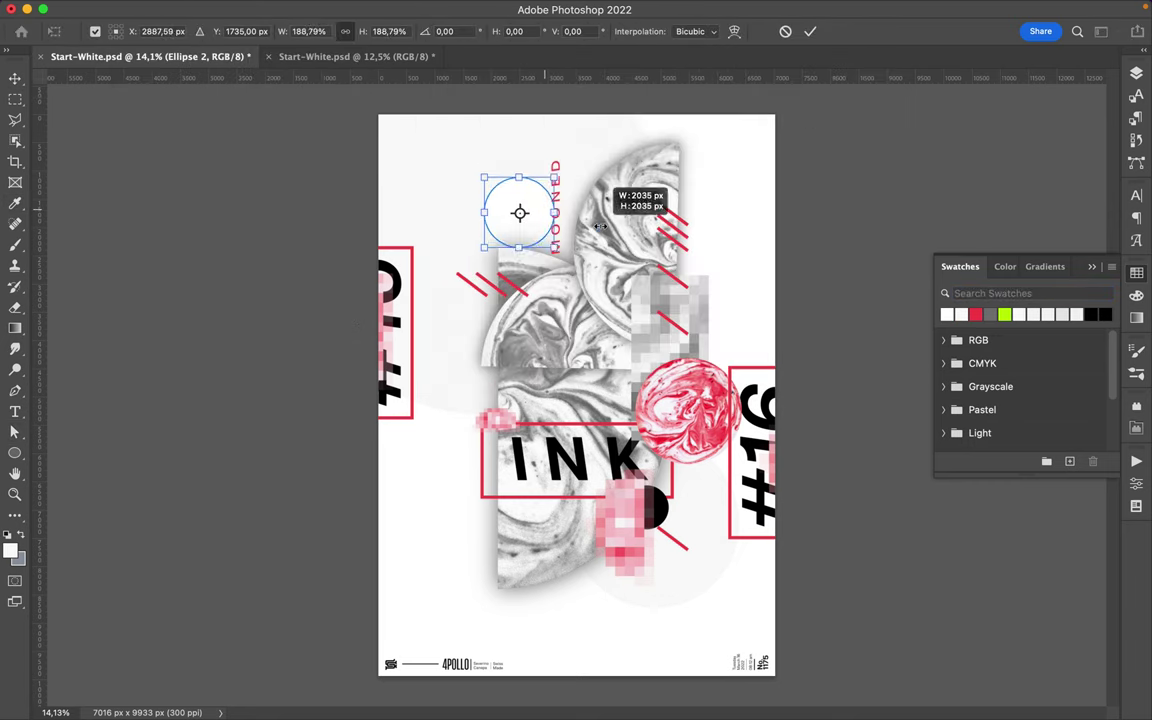
key(Return)
drag(519, 237, 521, 240)
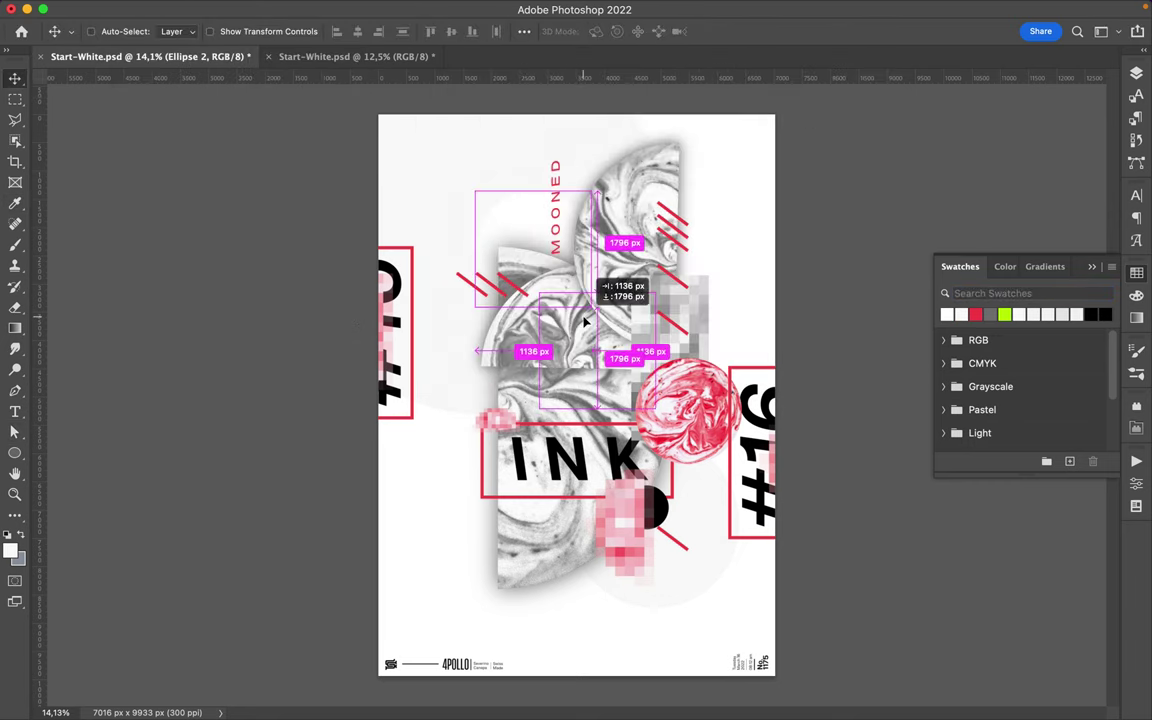
click(1136, 73)
drag(1023, 516, 1020, 240)
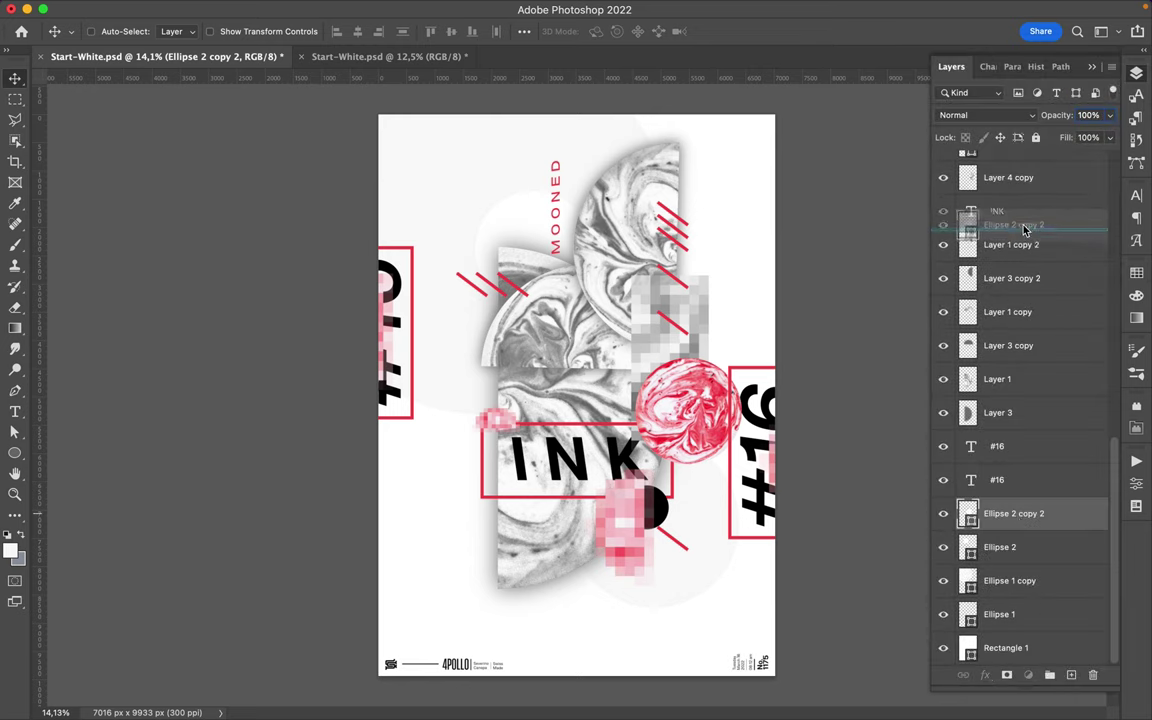
Step: Shrink the Ellipse 2 copy 2 circle and move it behind the marble pieces in Layers
key(ctrl+t)
mouse_move(485, 264)
mouse_down()
mouse_move(603, 352)
mouse_move(595, 318)
mouse_up()
key(Return)
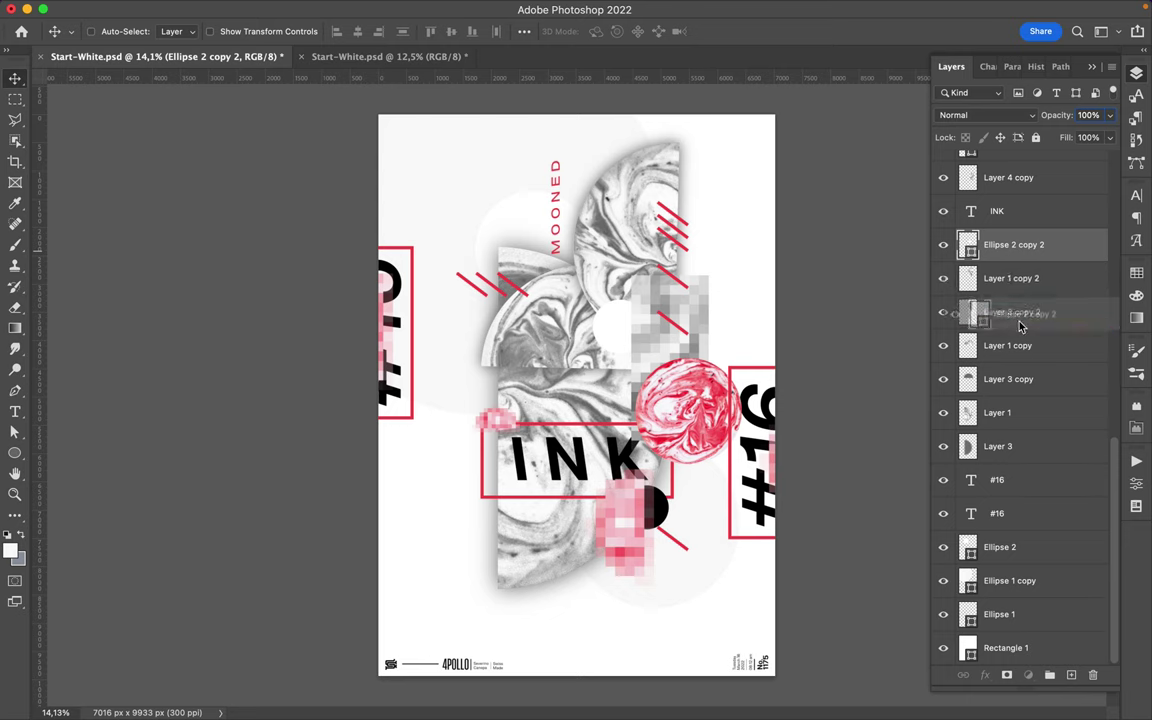
drag(1002, 257, 1000, 330)
Step: Duplicate the black circle, layer it under Layer 3 copy, and shrink it to 48%
ctrl+click(670, 512)
drag(670, 512, 558, 366)
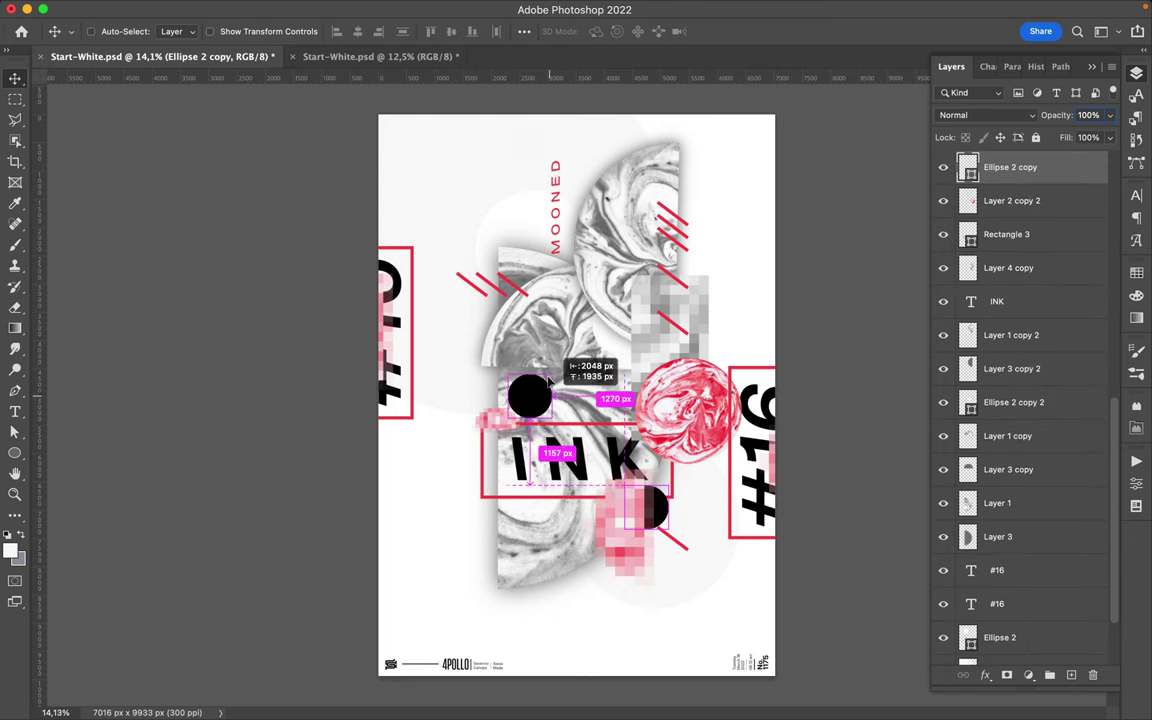
drag(1010, 167, 1028, 567)
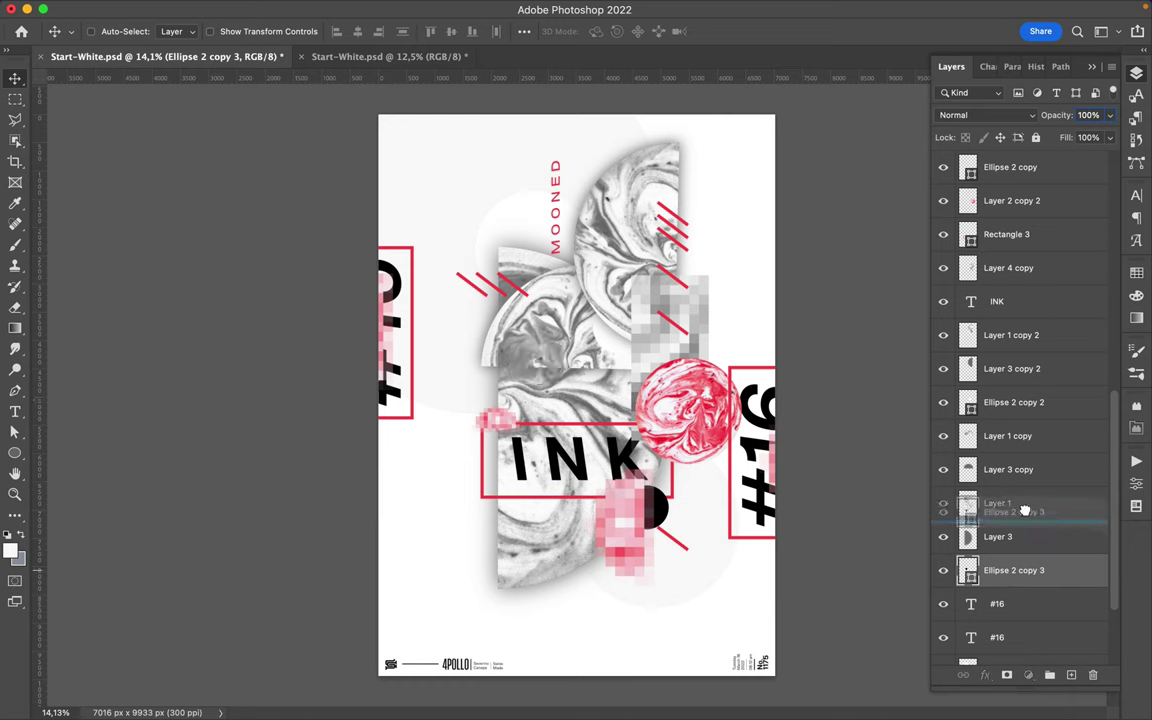
drag(1028, 567, 1015, 488)
key(ctrl+t)
drag(540, 362, 548, 372)
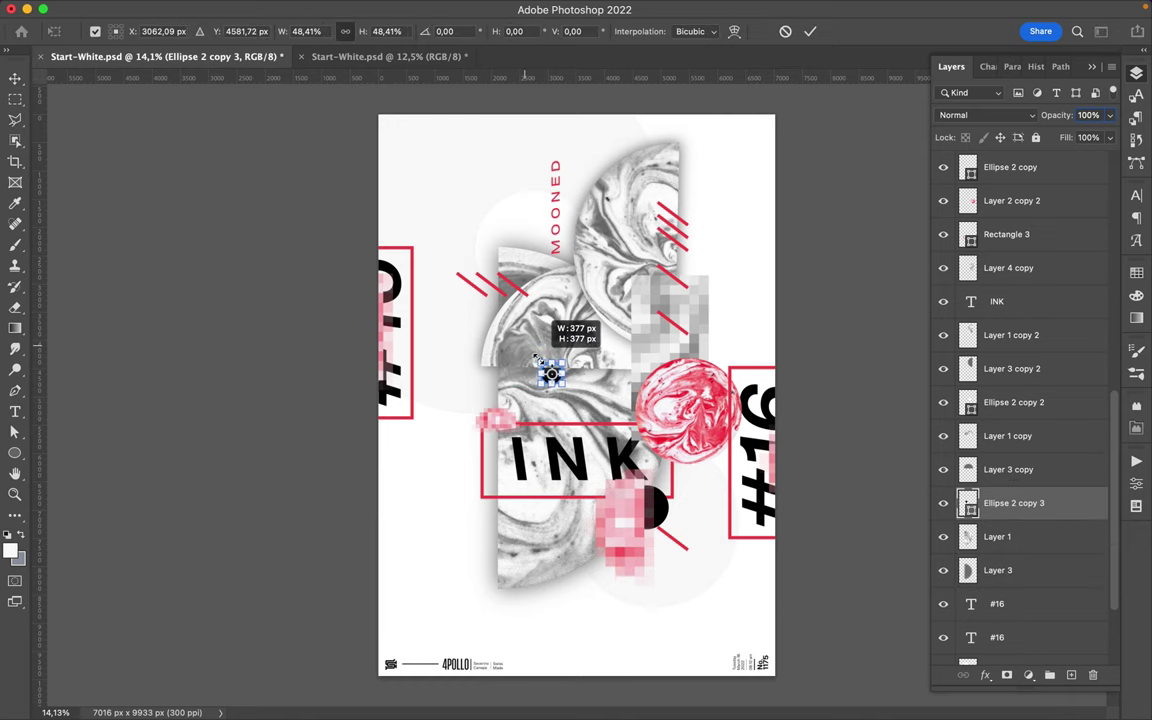
key(Return)
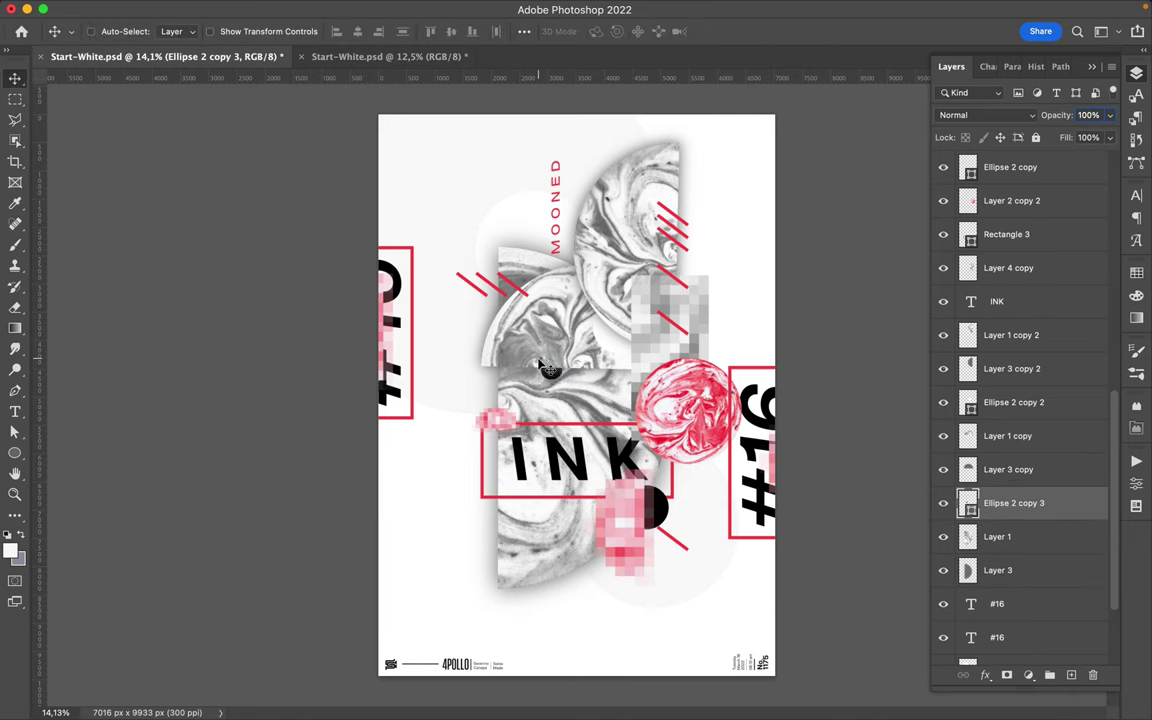
Step: Nudge the black circle beside the pink block and shift the red diagonal line slightly
drag(664, 497, 668, 517)
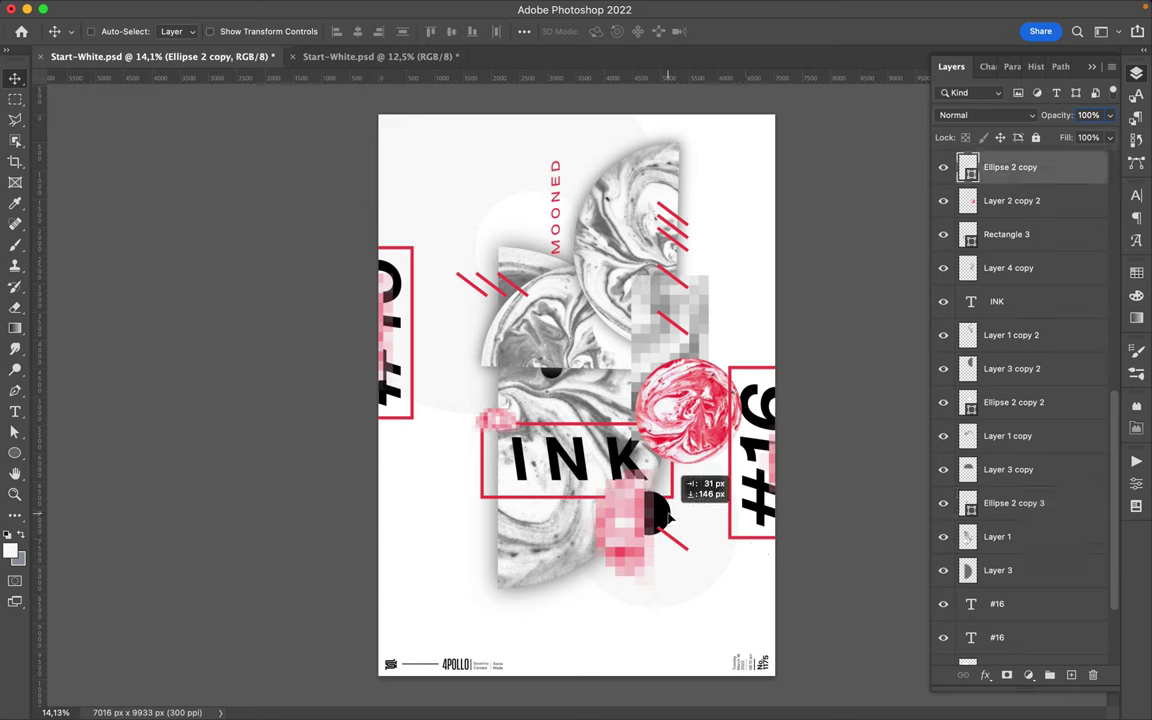
ctrl+click(675, 535)
drag(675, 535, 686, 543)
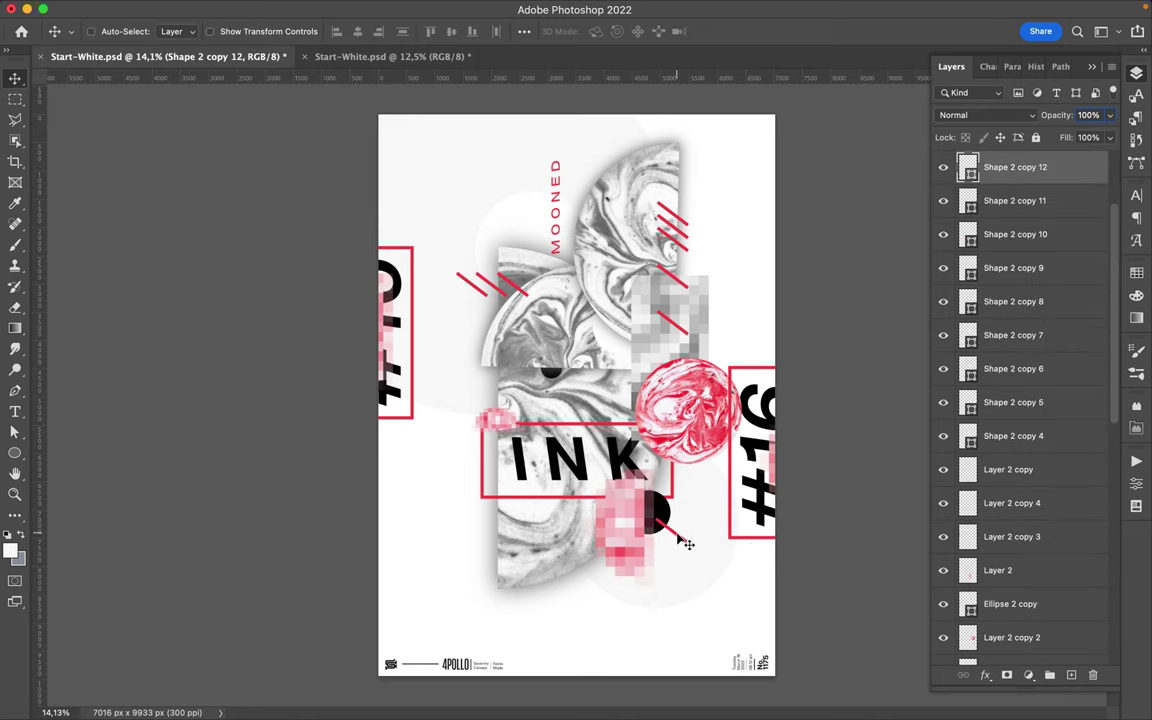
Step: Place a 23%-scaled copy of the red marble circle just left of MOONED
ctrl+click(652, 392)
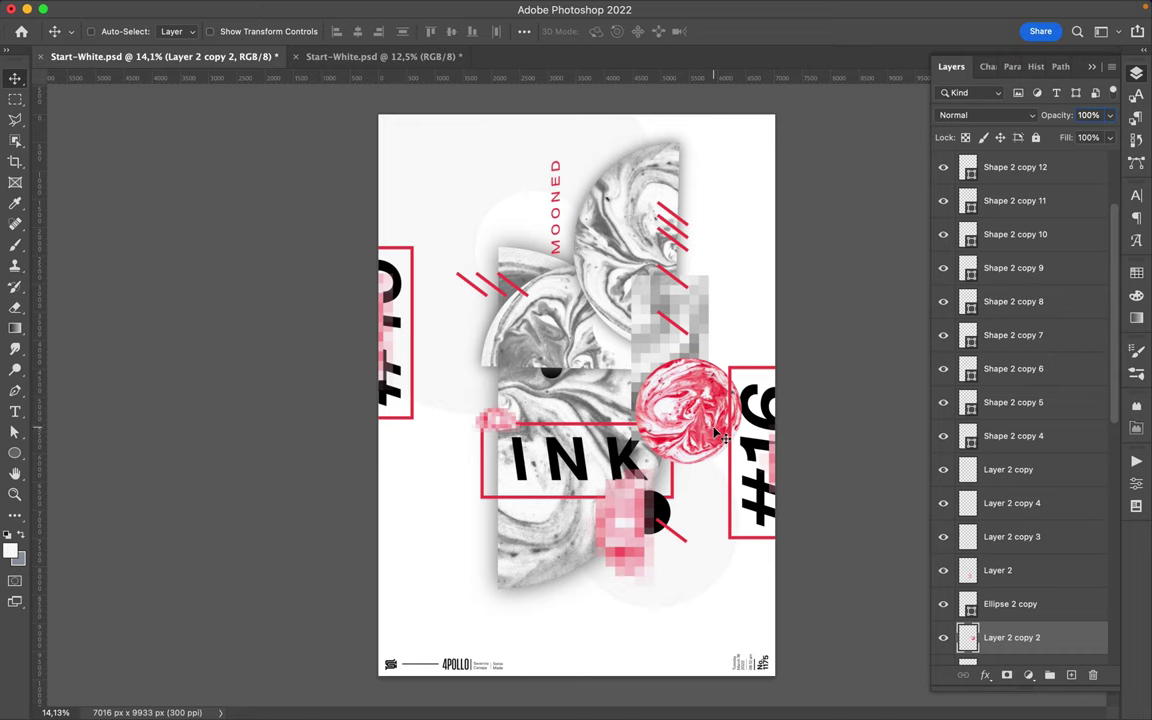
drag(716, 432, 591, 339)
key(ctrl+t)
mouse_move(636, 384)
mouse_down()
mouse_move(530, 288)
mouse_move(544, 269)
mouse_up()
key(Return)
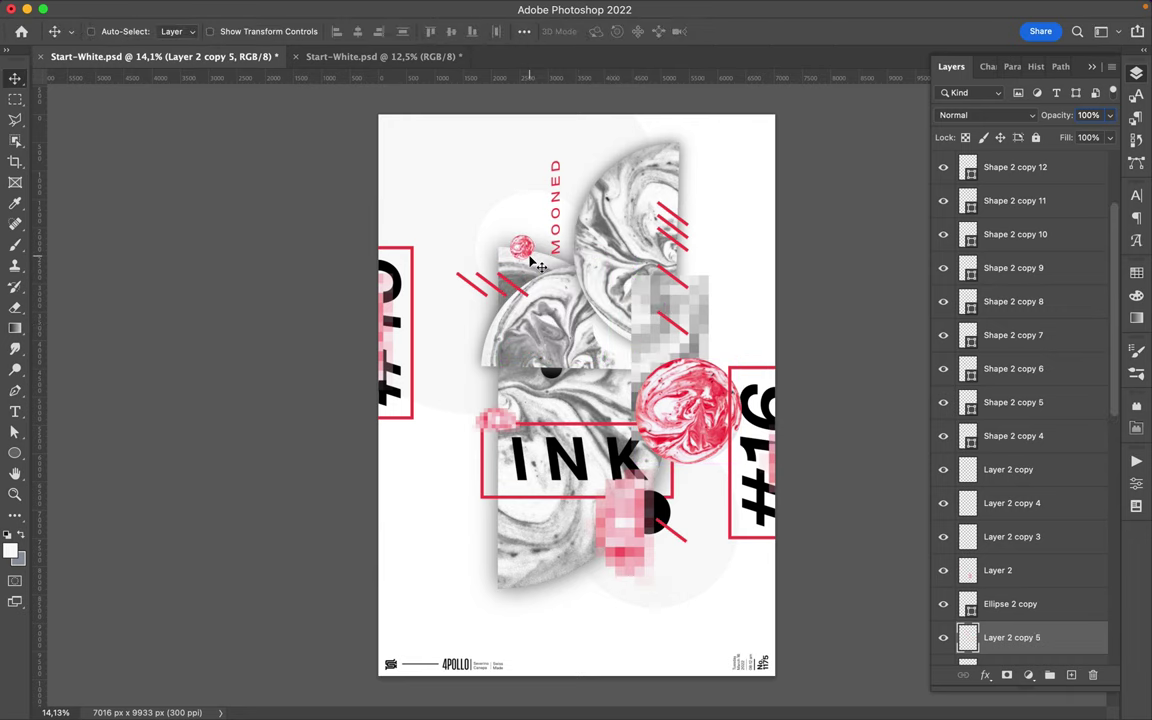
click(737, 7)
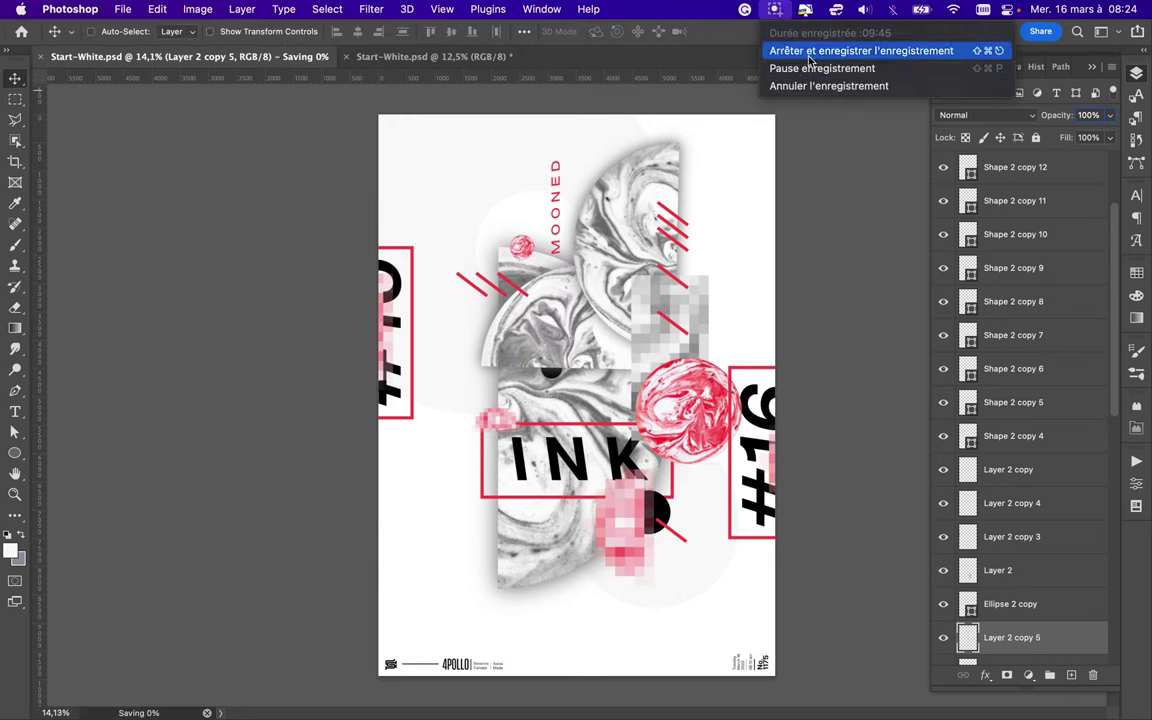